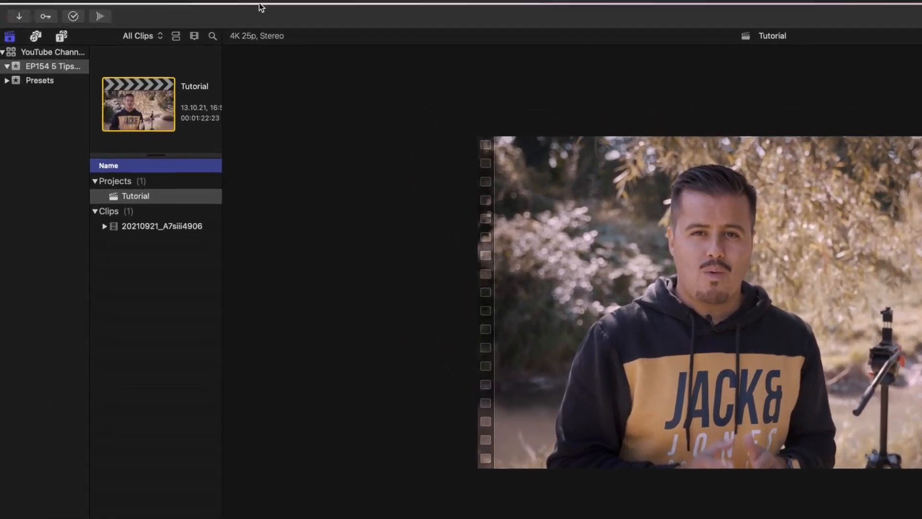
Step: Load the custom workspace named Basic
{"action": "mouse_move", "coordinate": [172, 8]}
{"action": "left_click", "coordinate": [320, 10]}
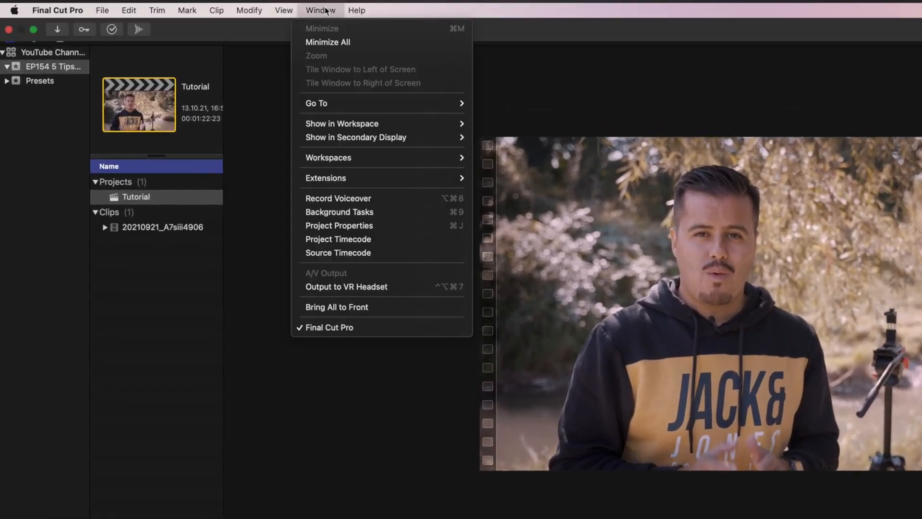
{"action": "mouse_move", "coordinate": [373, 161]}
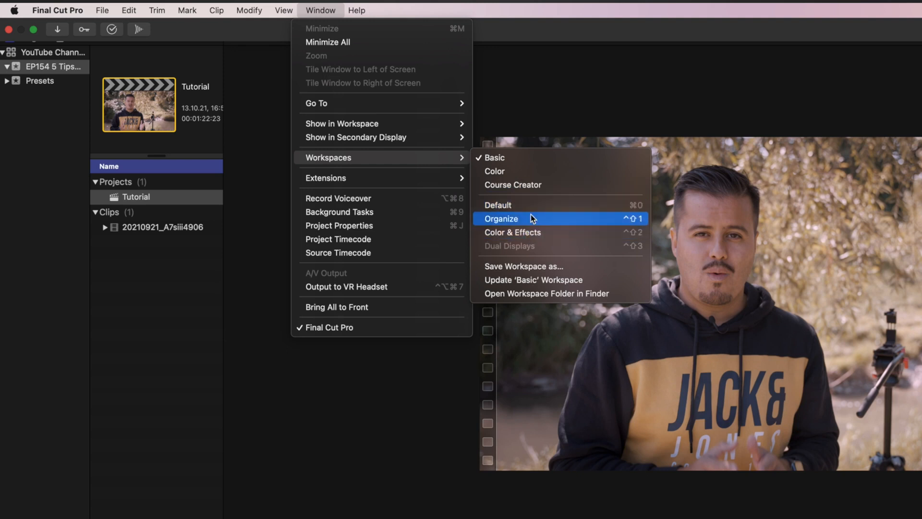
{"action": "left_click", "coordinate": [500, 160]}
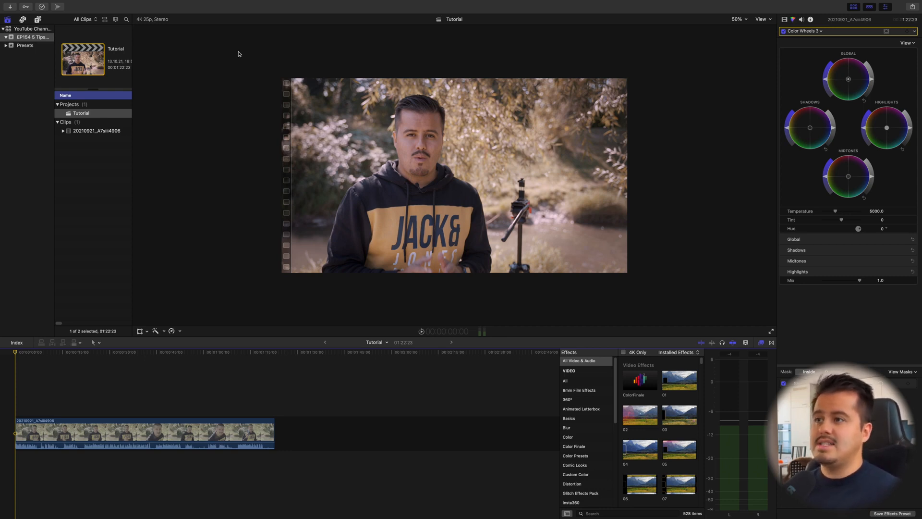
Step: Switch the layout to the custom Color workspace
{"action": "left_click", "coordinate": [190, 5]}
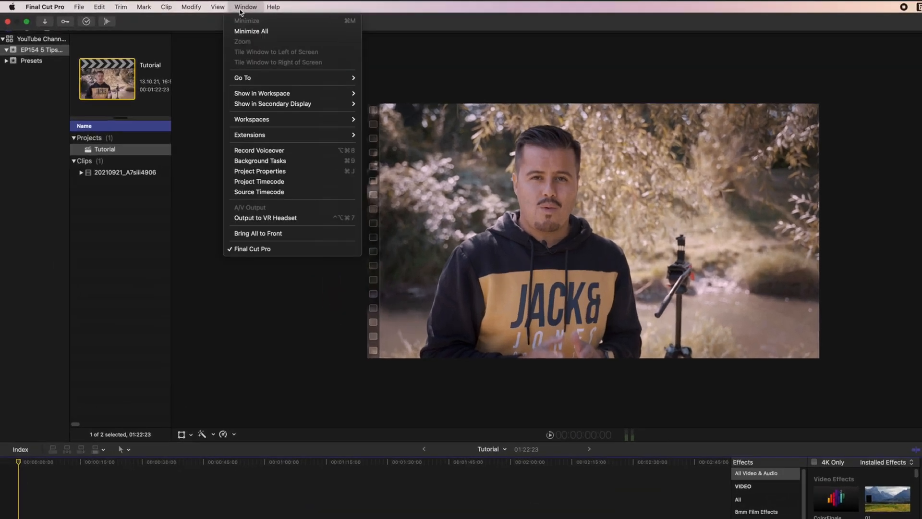
{"action": "mouse_move", "coordinate": [213, 72]}
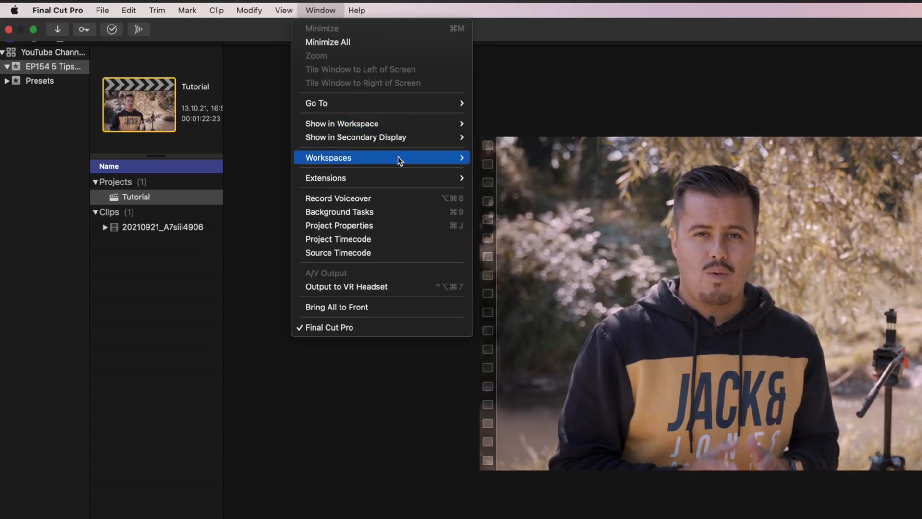
{"action": "mouse_move", "coordinate": [397, 157]}
{"action": "left_click", "coordinate": [502, 171]}
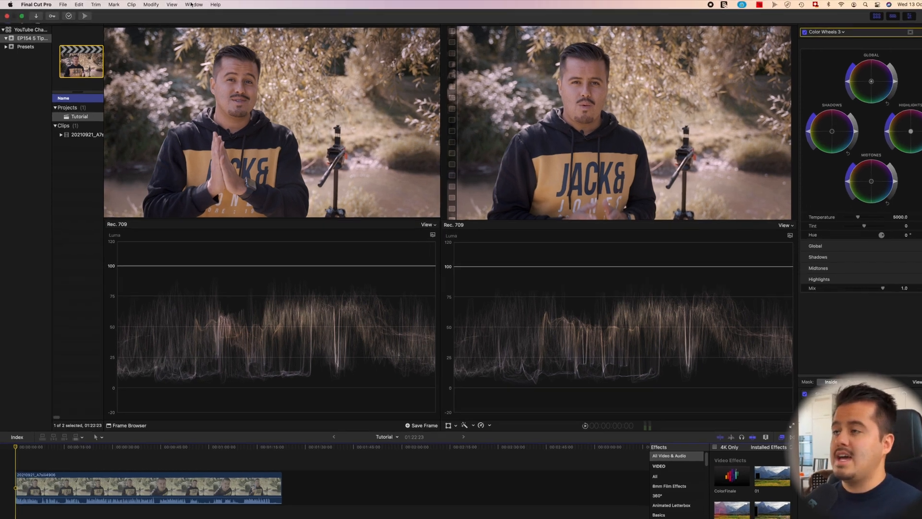
Step: Enter Workspace 1 as the name for saving the current layout as a custom workspace, and update the existing Color workspace
{"action": "left_click", "coordinate": [187, 4]}
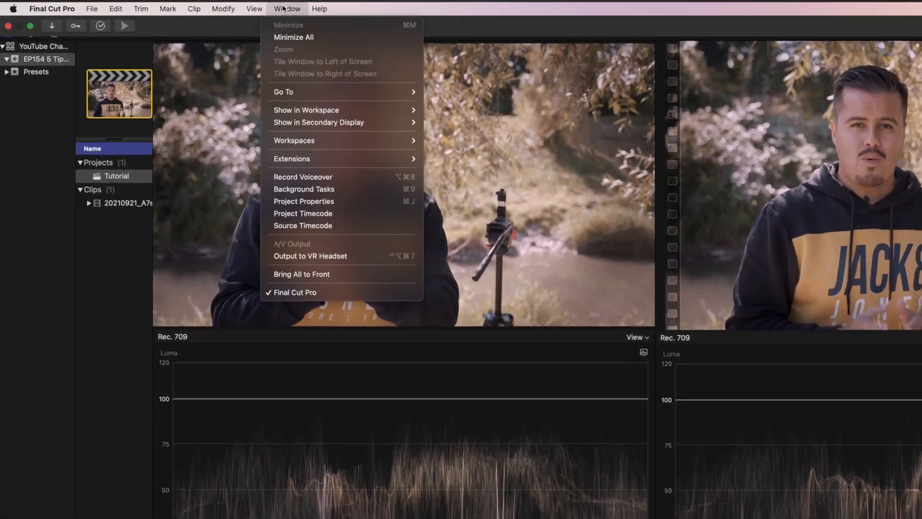
{"action": "mouse_move", "coordinate": [393, 141]}
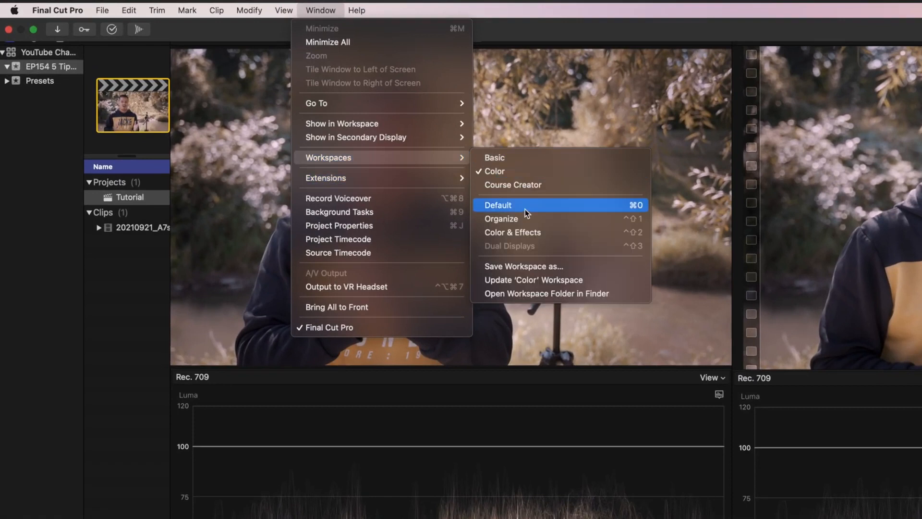
{"action": "left_click", "coordinate": [520, 267]}
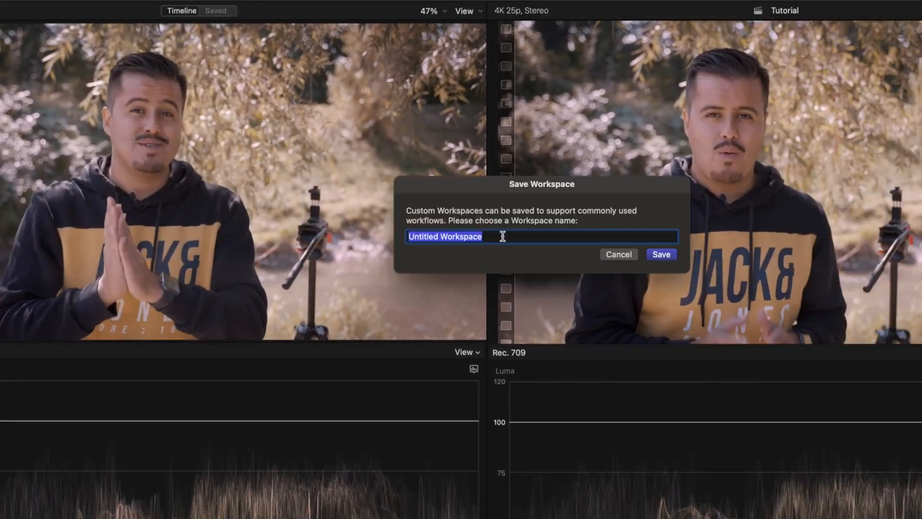
{"action": "key", "text": "BackSpace"}
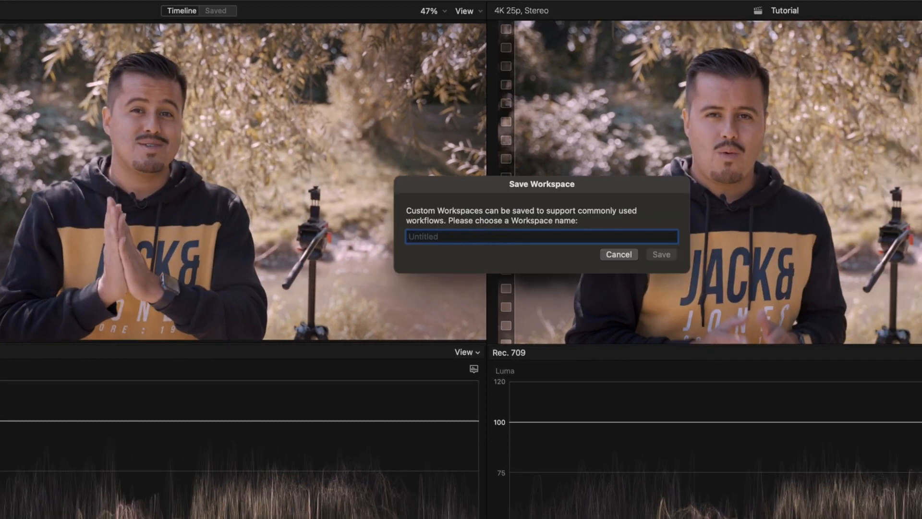
{"action": "type", "text": "Workspace 1"}
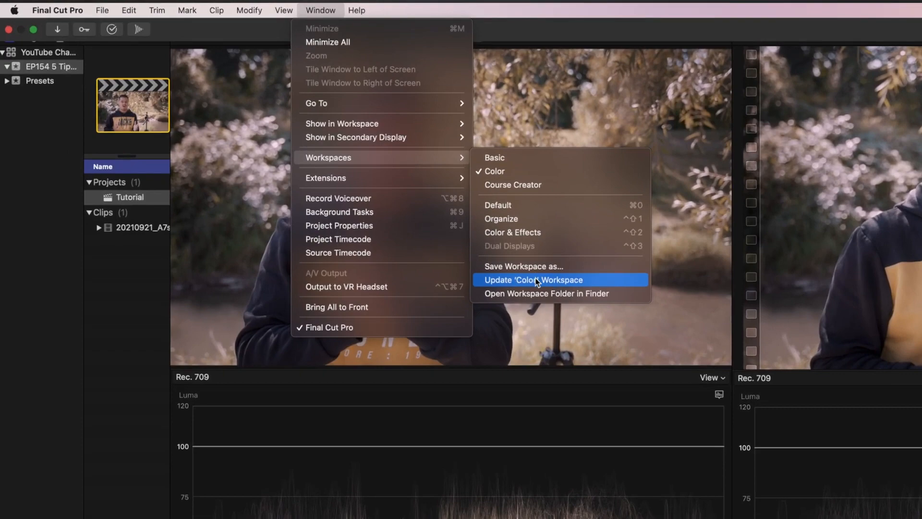
{"action": "left_click", "coordinate": [535, 280]}
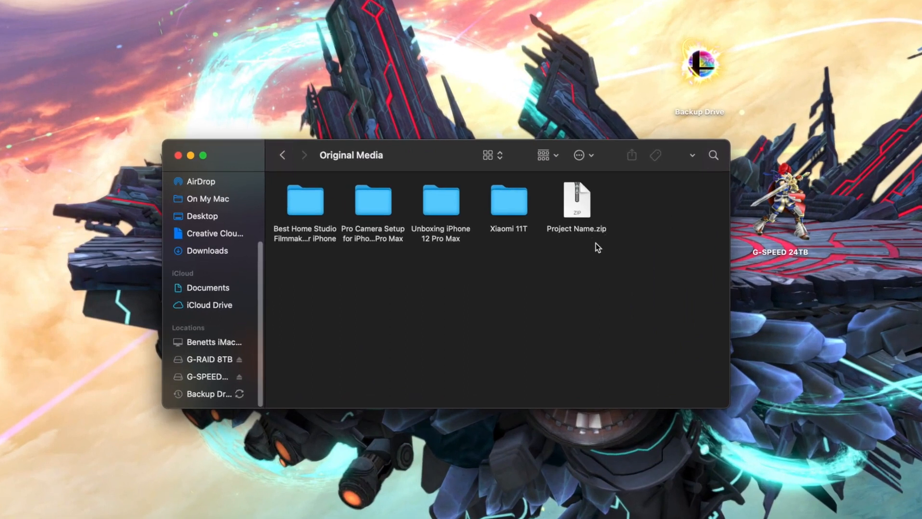
Step: In Finder, unzip Project Name.zip in the Original Media folder, and open the extracted folder under the new name Tutorial
{"action": "double_click", "coordinate": [581, 211]}
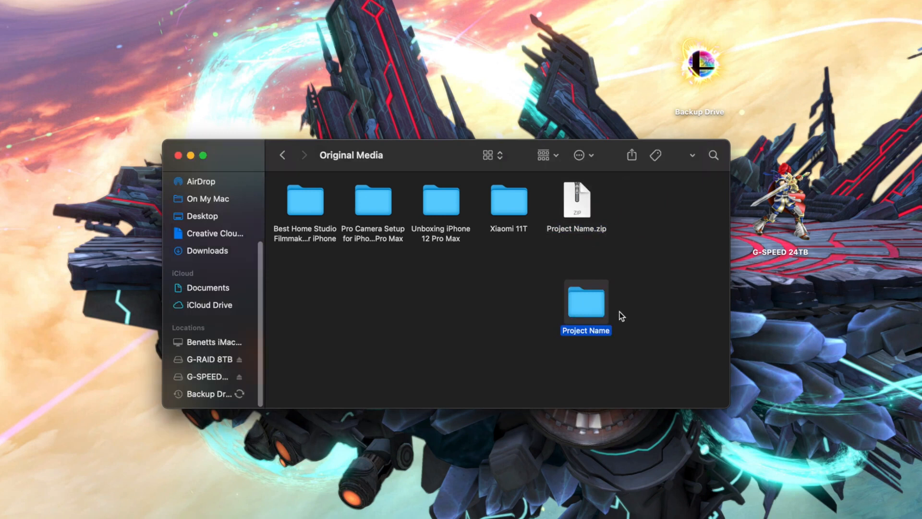
{"action": "key", "text": "Return"}
{"action": "type", "text": "Tutoria"}
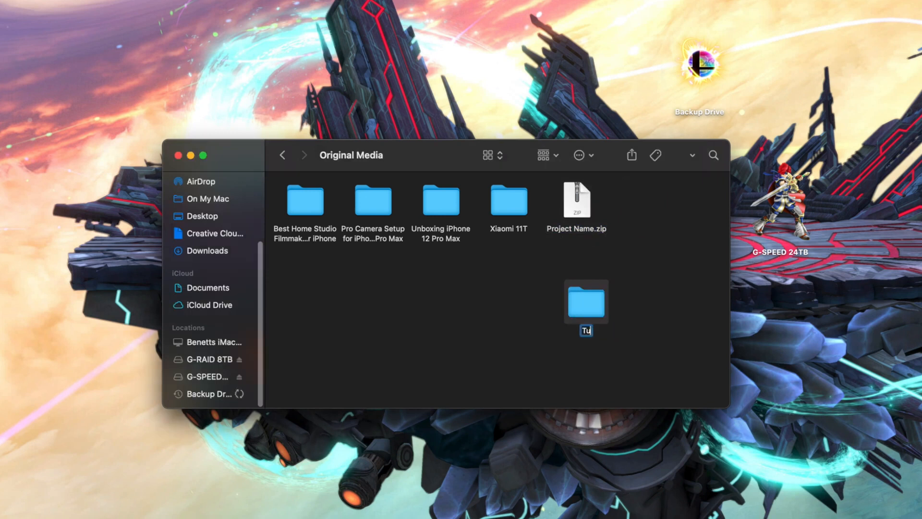
{"action": "type", "text": "l"}
{"action": "key", "text": "Return"}
{"action": "double_click", "coordinate": [589, 301]}
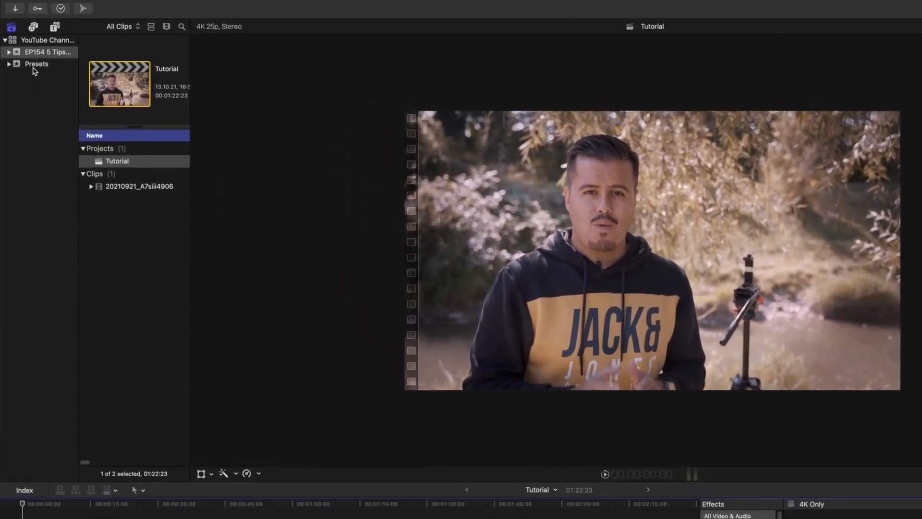
Step: In Final Cut Pro, try to import the Tutorial folder from YouTube > Original Media on G-RAID 8TB into the EP154 event
{"action": "left_click", "coordinate": [25, 46]}
{"action": "left_click", "coordinate": [25, 38]}
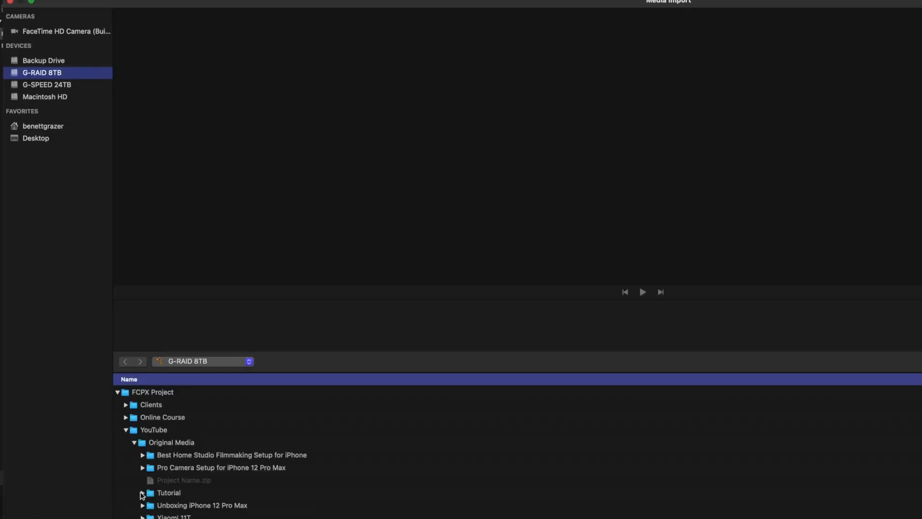
{"action": "left_click", "coordinate": [85, 300]}
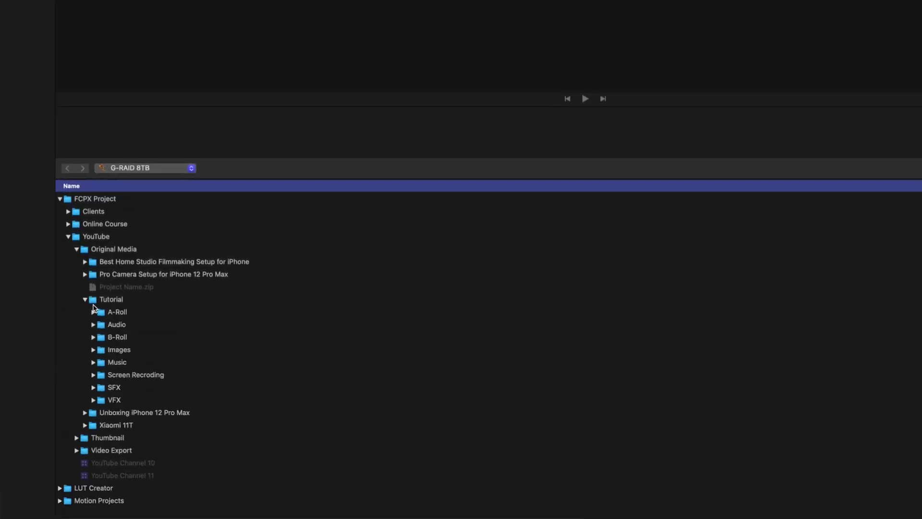
{"action": "left_click", "coordinate": [115, 301]}
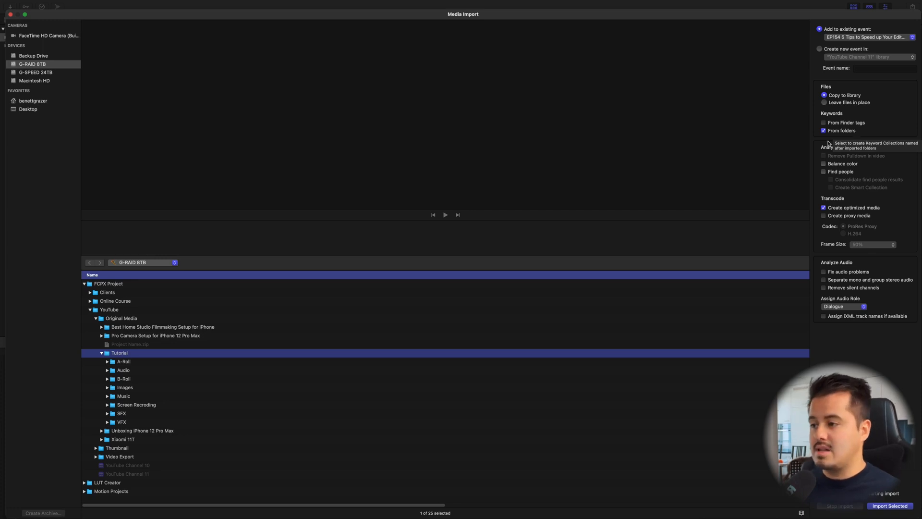
{"action": "left_click", "coordinate": [891, 506]}
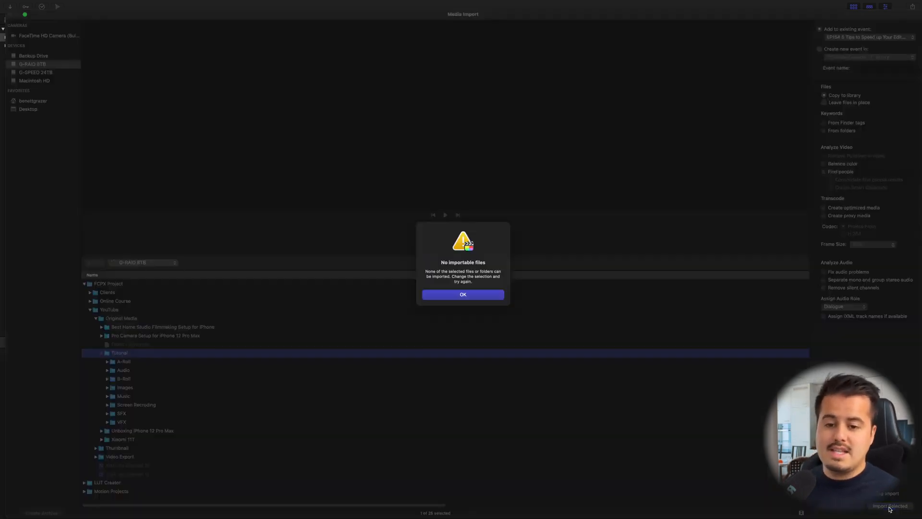
{"action": "left_click", "coordinate": [480, 295]}
{"action": "left_click", "coordinate": [10, 15]}
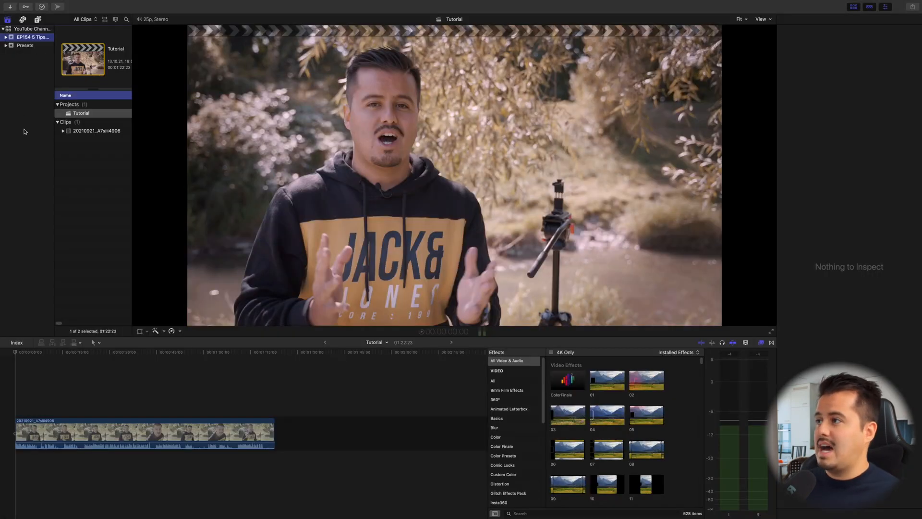
Step: Open the YouTube Channel 10 library alongside the current one
{"action": "left_click", "coordinate": [61, 4]}
{"action": "mouse_move", "coordinate": [105, 27]}
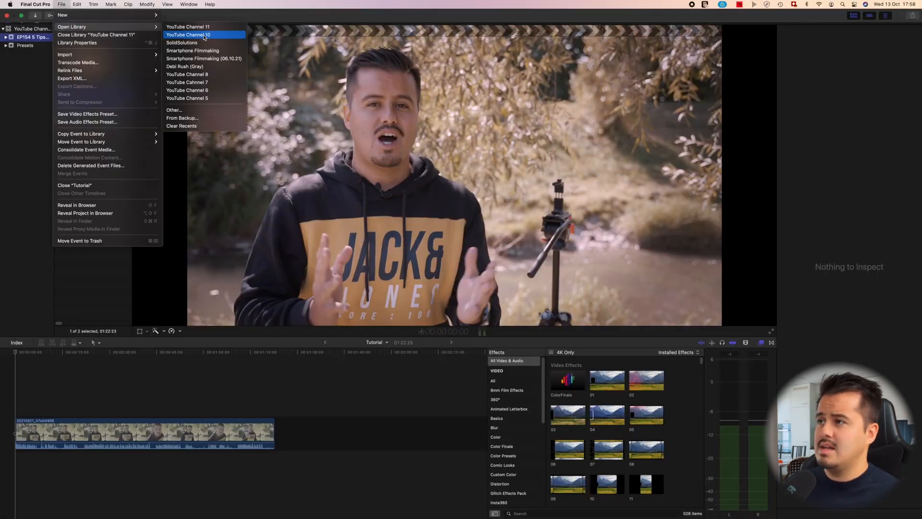
{"action": "left_click", "coordinate": [203, 36]}
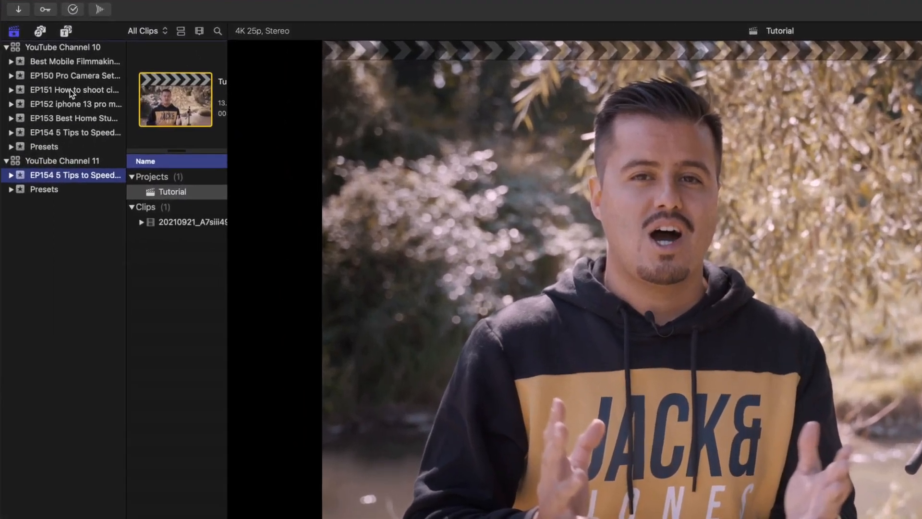
Step: Examine the EP151 event's keyword collections, including B-Roll, Filmic Pro, Music, Screen Recroding, SFX, VFX and A-Roll
{"action": "left_click", "coordinate": [11, 90]}
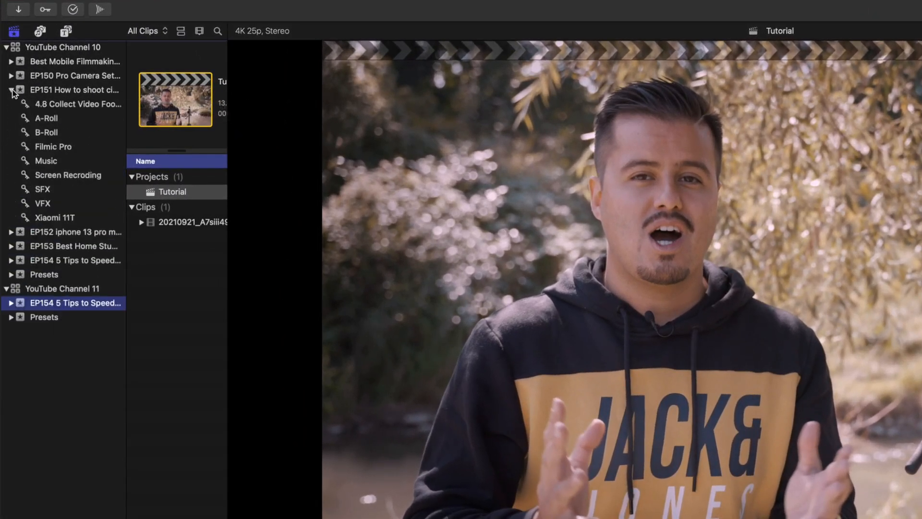
{"action": "left_click", "coordinate": [50, 132]}
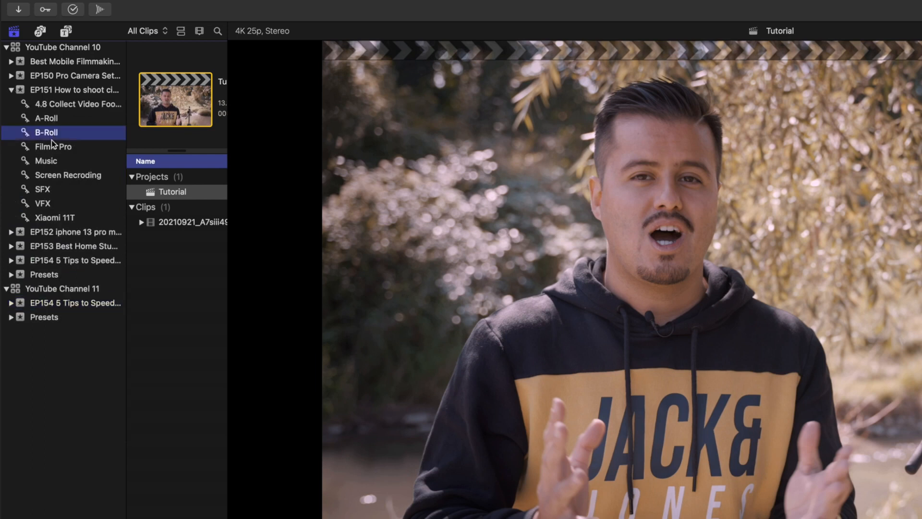
{"action": "left_click", "coordinate": [52, 149]}
{"action": "left_click", "coordinate": [48, 160]}
{"action": "left_click", "coordinate": [50, 176]}
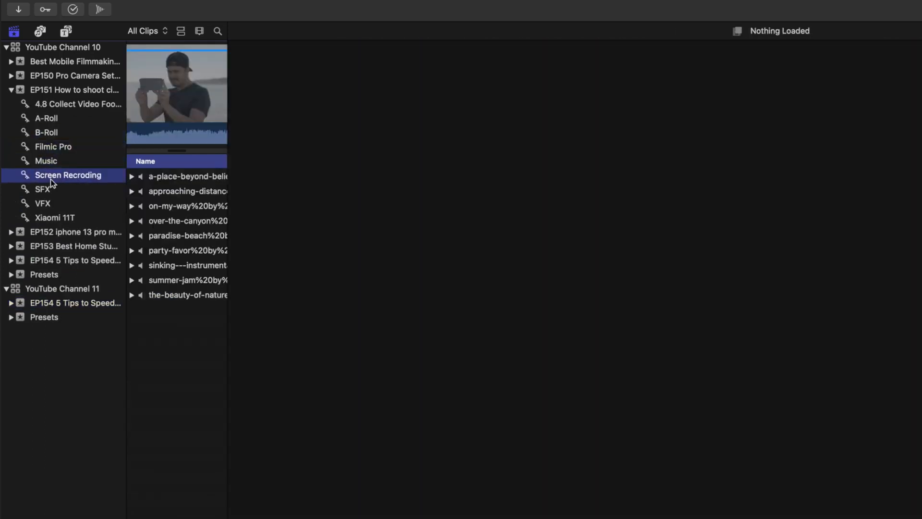
{"action": "left_click", "coordinate": [48, 188]}
{"action": "left_click", "coordinate": [47, 204]}
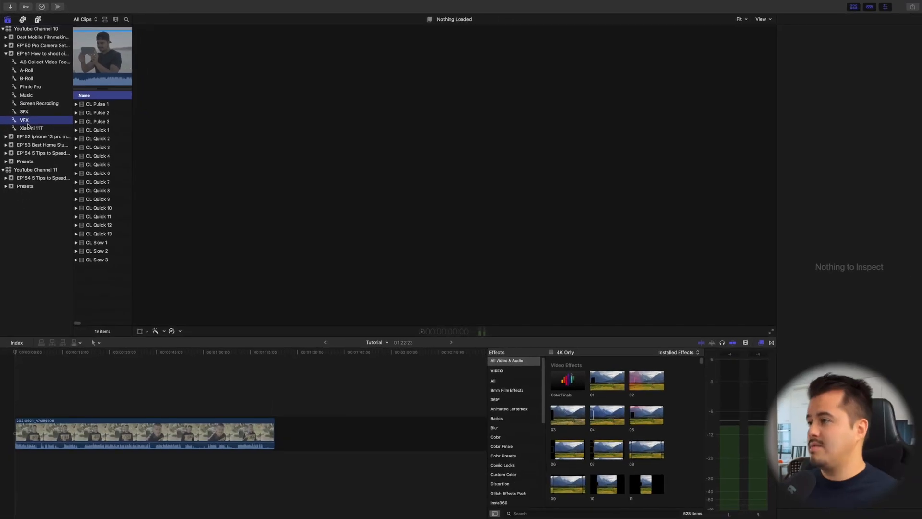
{"action": "left_click", "coordinate": [29, 71]}
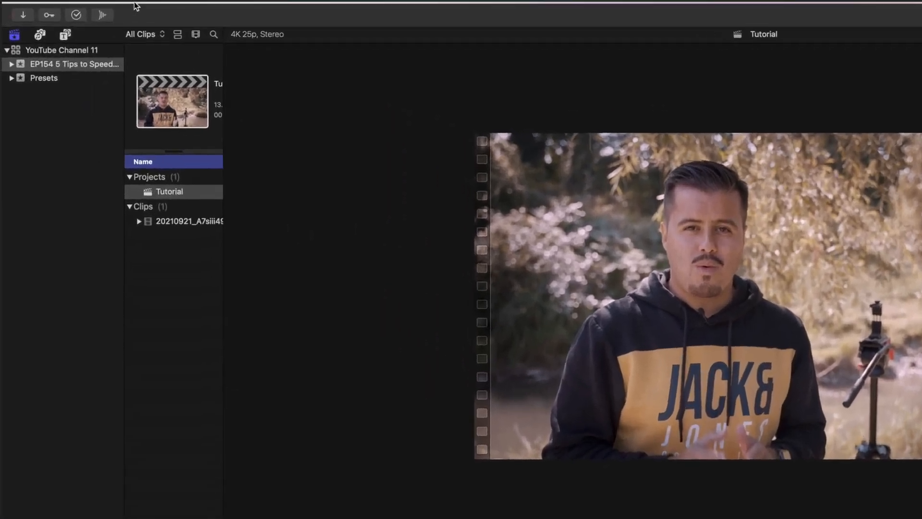
Step: Search the Command Editor for "audio fade" and look up the shortcut assigned to Apply Audio Fades
{"action": "mouse_move", "coordinate": [45, 4]}
{"action": "left_click", "coordinate": [80, 12]}
{"action": "mouse_move", "coordinate": [84, 62]}
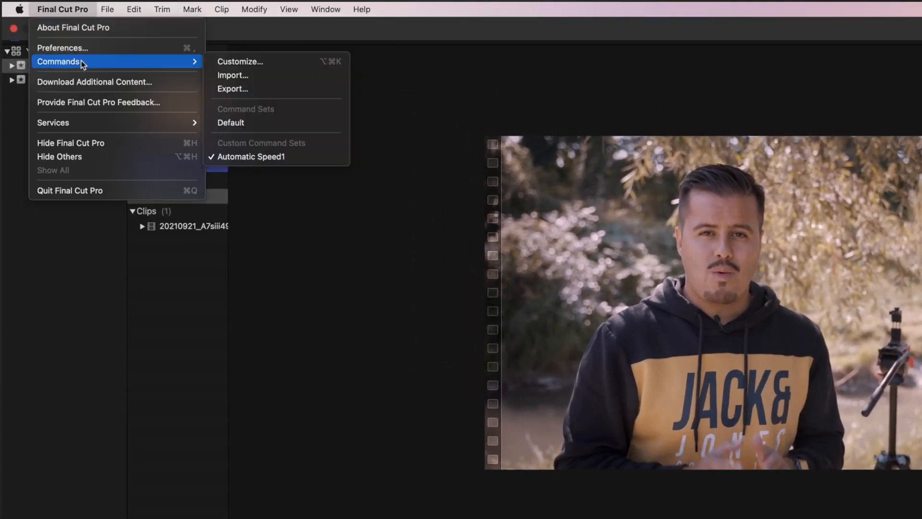
{"action": "left_click", "coordinate": [241, 63]}
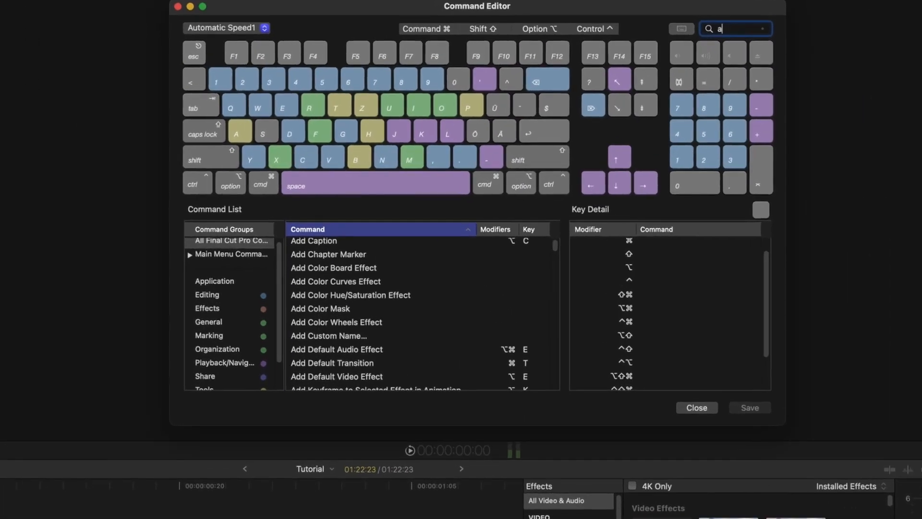
{"action": "type", "text": "audio fade"}
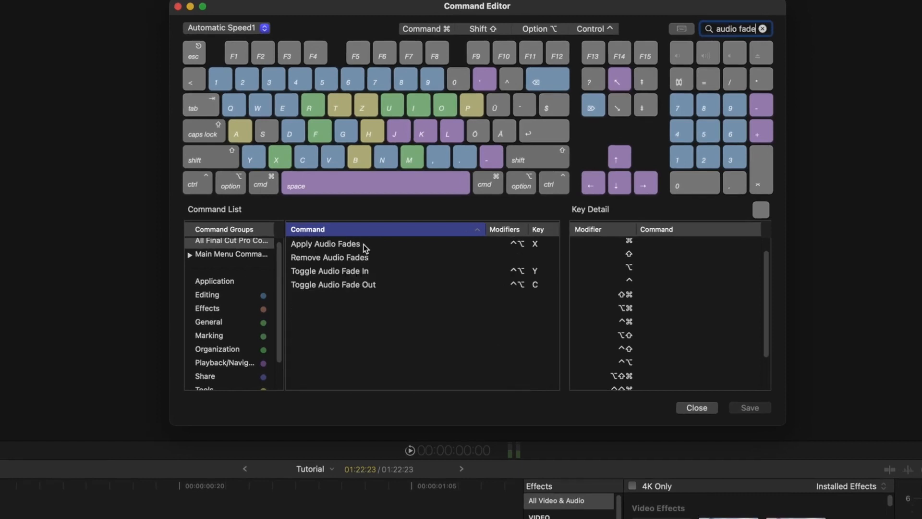
{"action": "left_click", "coordinate": [364, 245]}
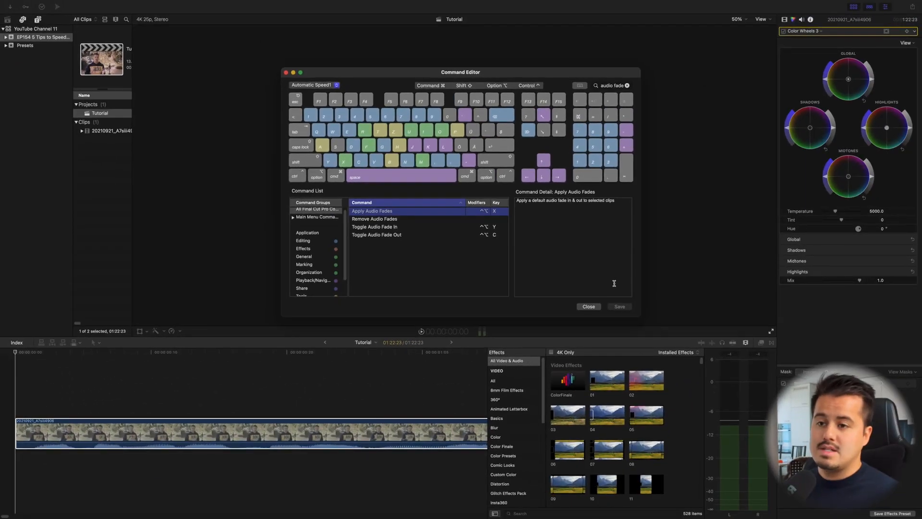
{"action": "left_click", "coordinate": [589, 307]}
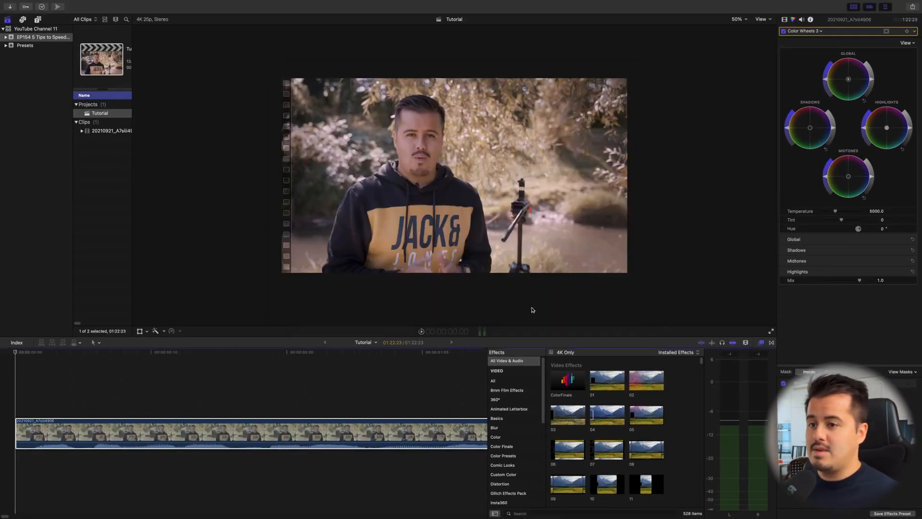
Step: Apply audio fades to the 20210921_A7siii4906 clip in the Tutorial timeline and inspect the clip's start closely
{"action": "left_click", "coordinate": [138, 426]}
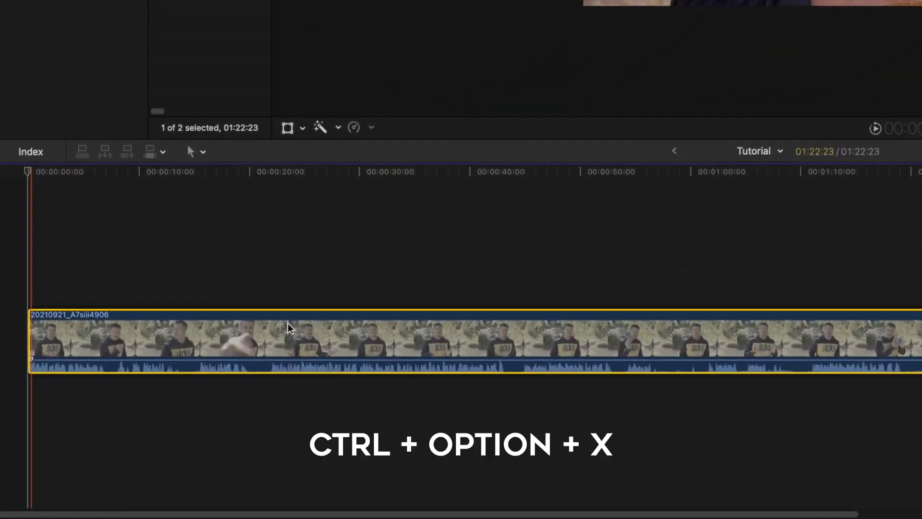
{"action": "key", "text": "super+equal"}
{"action": "key", "text": "super+equal"}
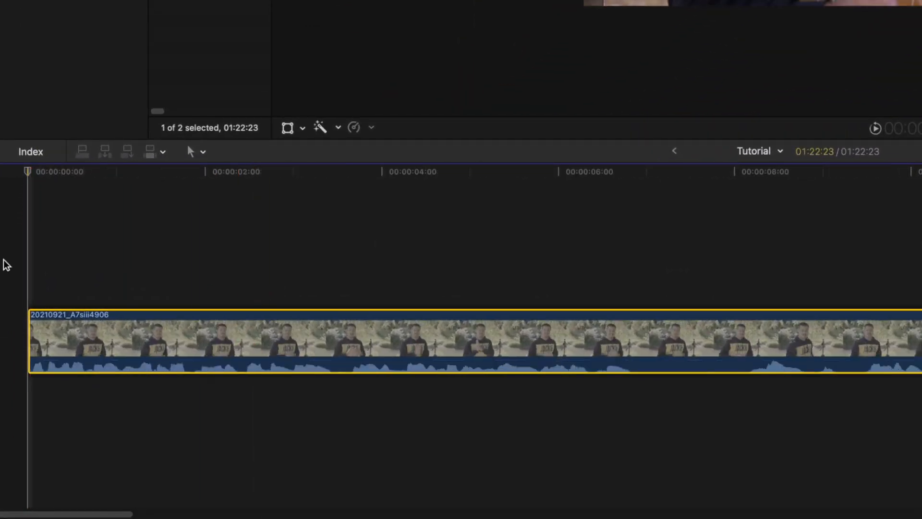
{"action": "key", "text": "super+equal"}
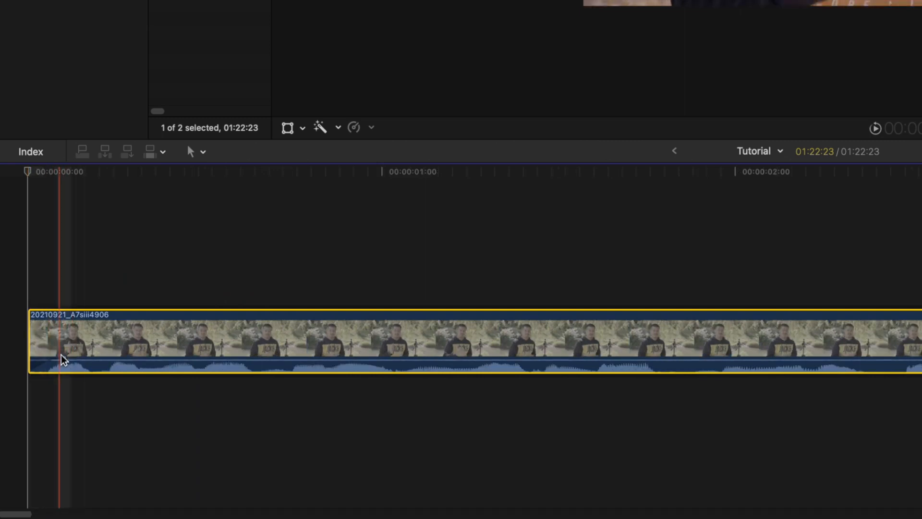
Step: Inspect the audio fade at the end of the 20210921_A7siii4906 clip closely and return to the full timeline
{"action": "key", "text": "shift+z"}
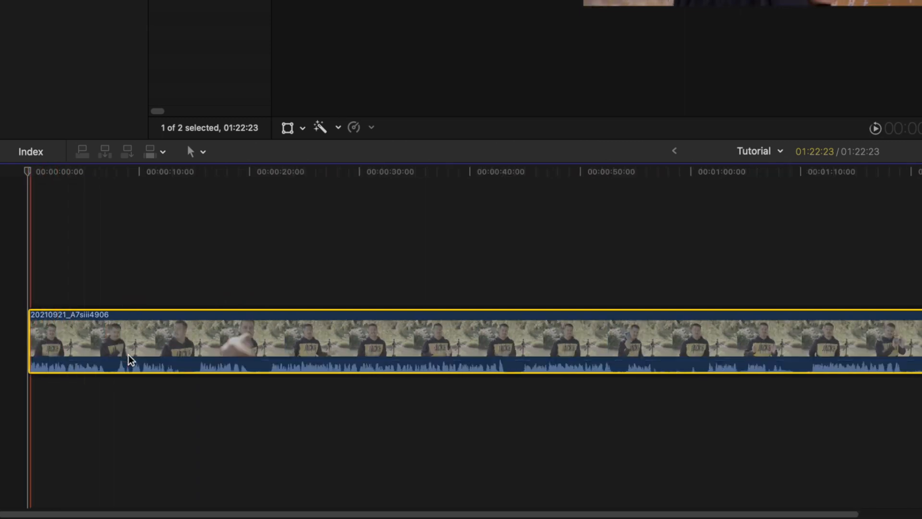
{"action": "left_click", "coordinate": [907, 266]}
{"action": "key", "text": "super+equal"}
{"action": "key", "text": "super+equal"}
{"action": "key", "text": "super+equal"}
{"action": "key", "text": "super+equal"}
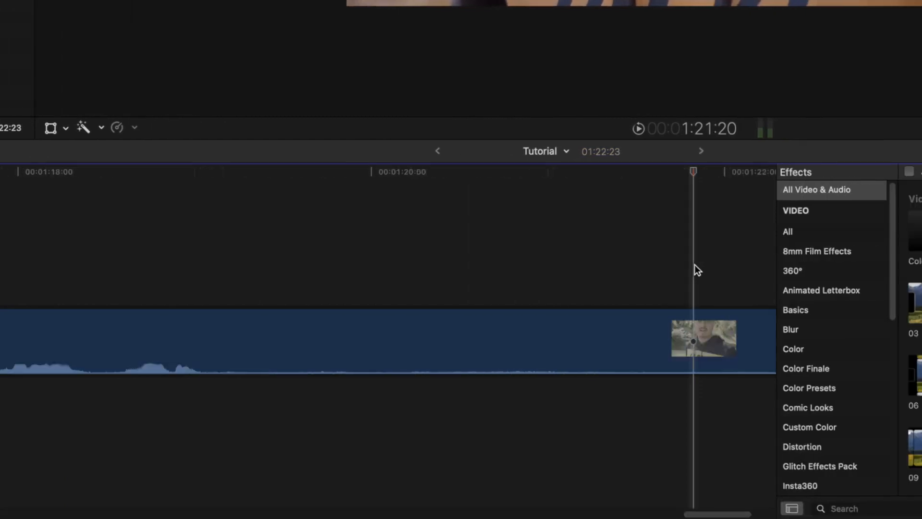
{"action": "scroll", "coordinate": [711, 301], "scroll_direction": "right", "scroll_amount": 6}
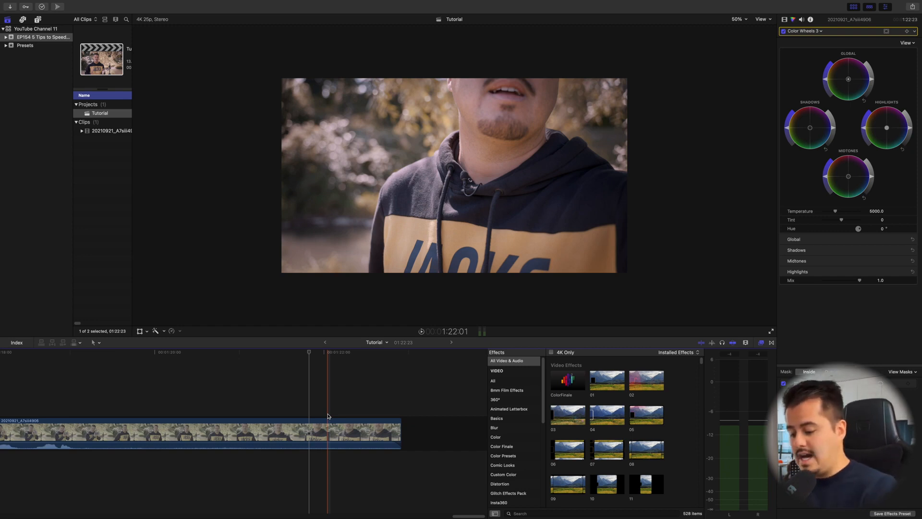
{"action": "key", "text": "shift+z"}
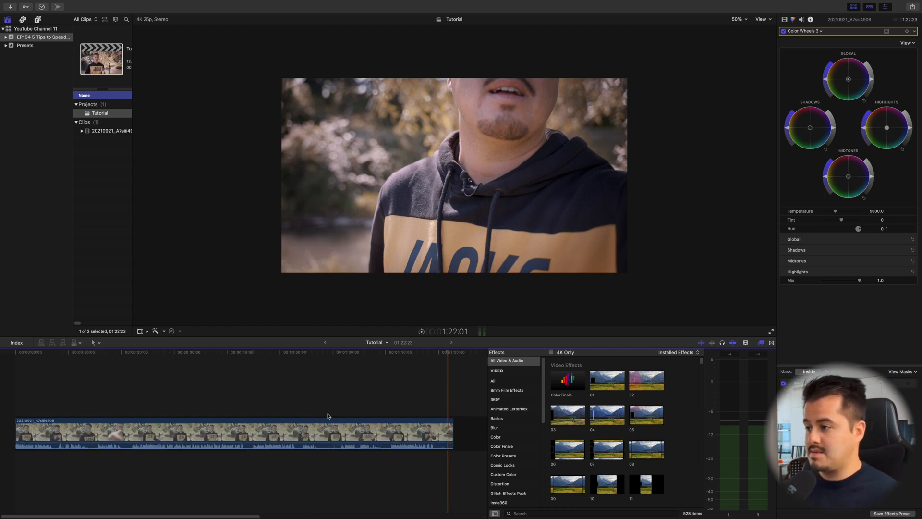
Step: Search the Command Editor for "Trim" and look up the Trim Start and Trim End commands and shortcuts
{"action": "key", "text": "Home"}
{"action": "key", "text": "alt+super+k"}
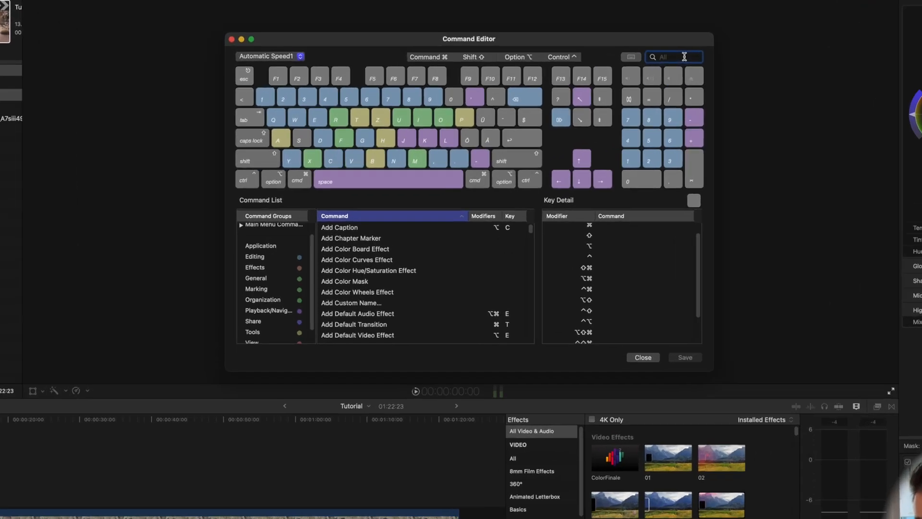
{"action": "type", "text": "Trim"}
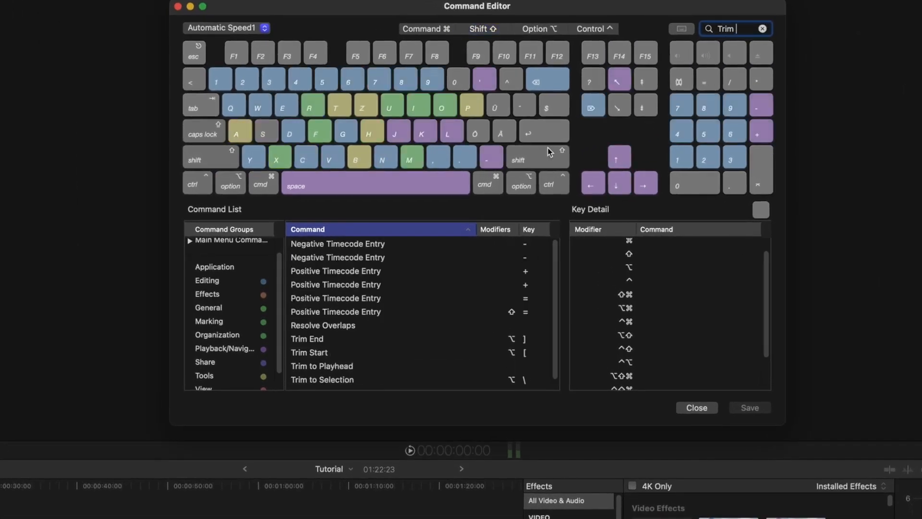
{"action": "left_click", "coordinate": [321, 353]}
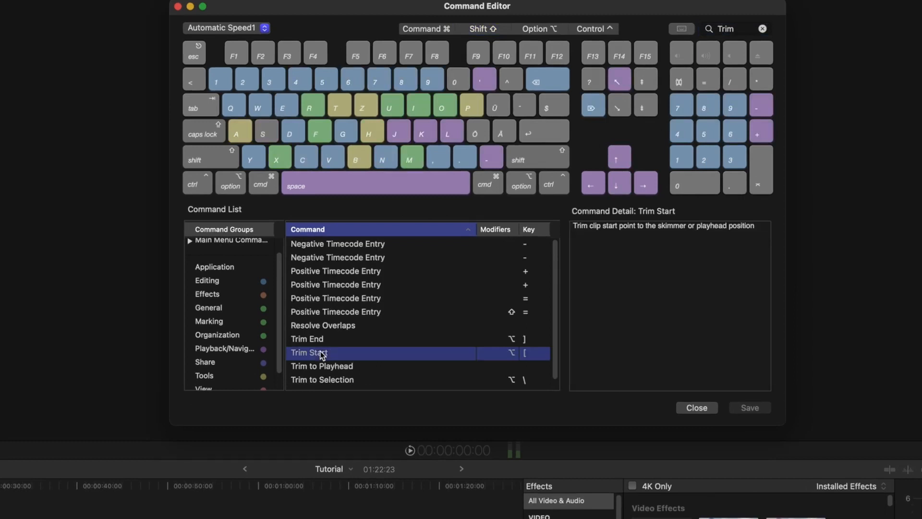
{"action": "left_click", "coordinate": [305, 340]}
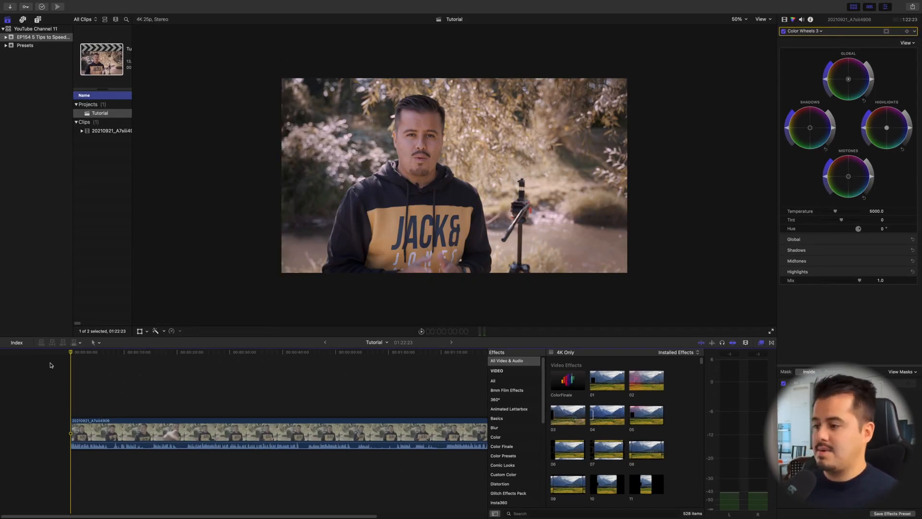
Step: Play the Tutorial timeline from its start and split the clip at 7:03
{"action": "key", "text": "space"}
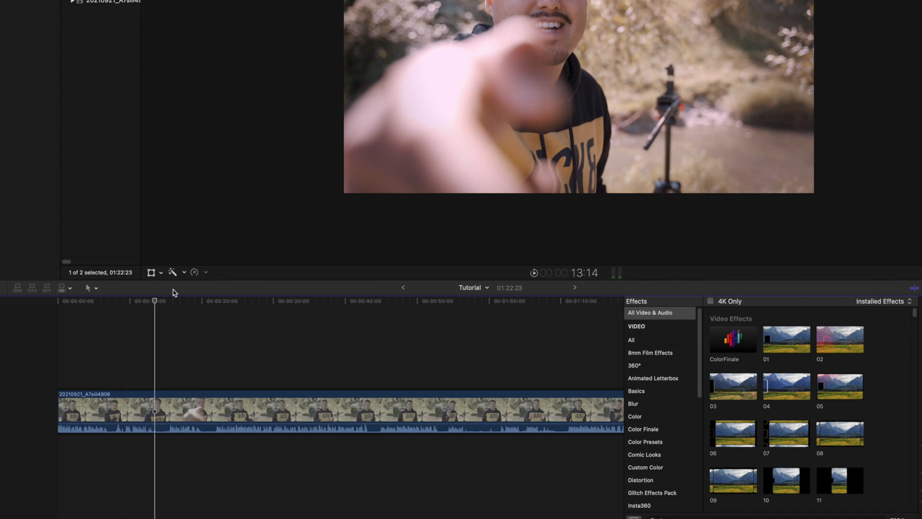
{"action": "left_click_drag", "start_coordinate": [156, 298], "coordinate": [109, 316]}
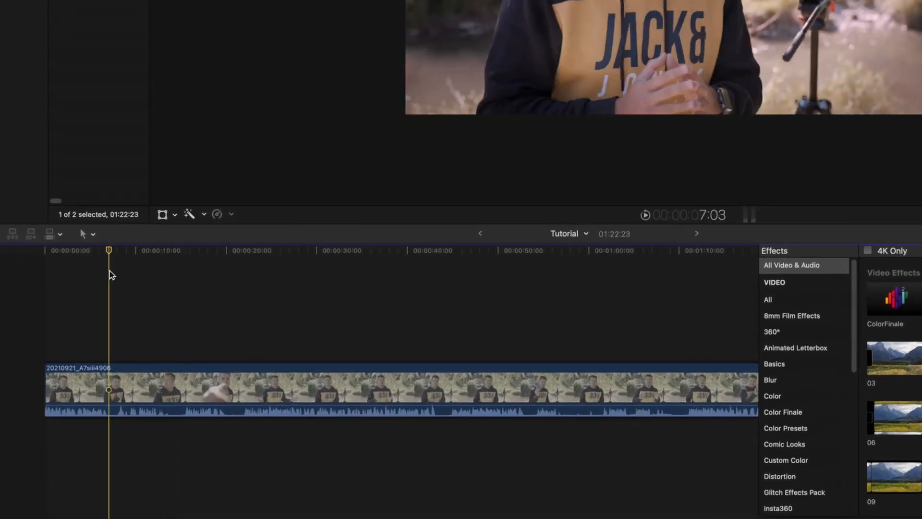
{"action": "key", "text": "b"}
{"action": "left_click", "coordinate": [109, 389]}
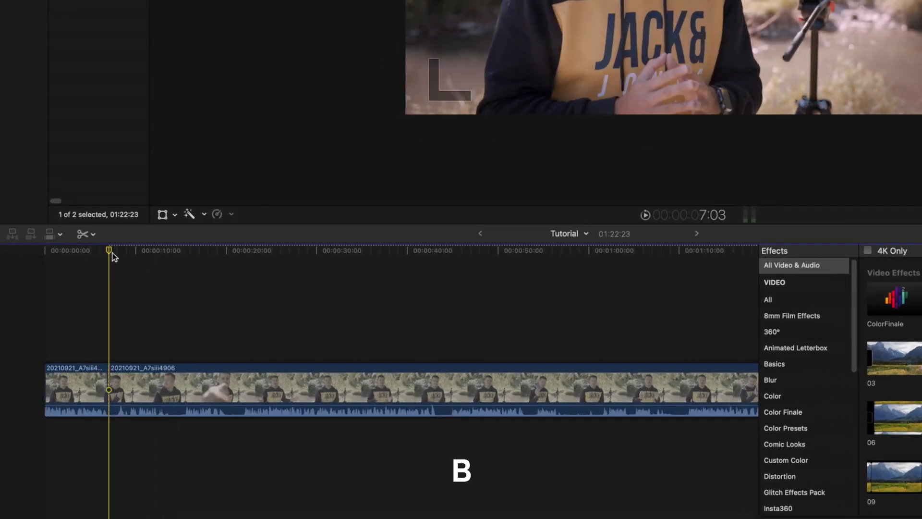
Step: Trim the start of the second clip to 15:09 on the timeline
{"action": "left_click_drag", "start_coordinate": [114, 249], "coordinate": [184, 264]}
{"action": "key", "text": "a"}
{"action": "left_click", "coordinate": [185, 385]}
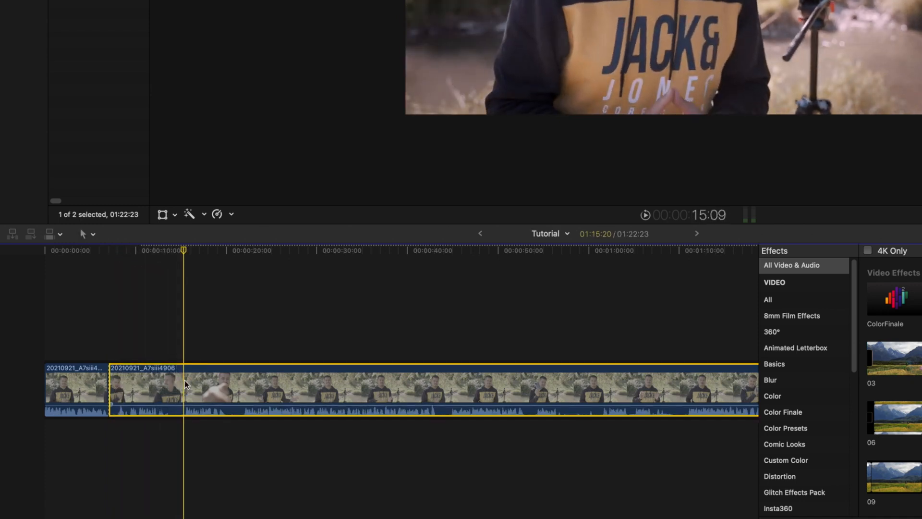
{"action": "key", "text": "alt+bracketleft"}
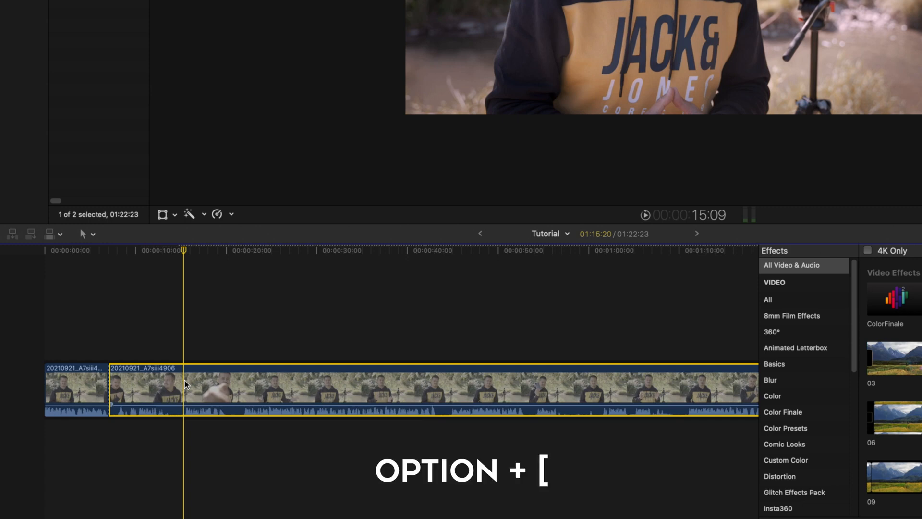
{"action": "key", "text": "alt+bracketleft"}
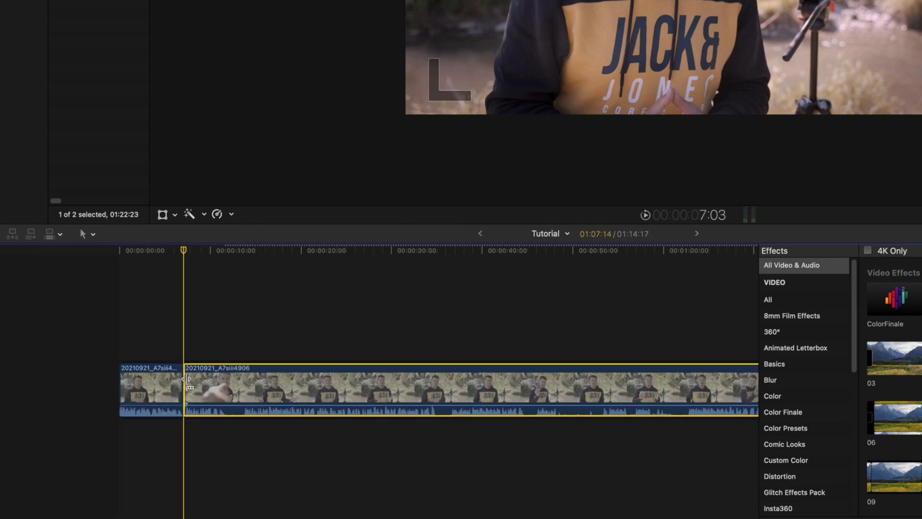
Step: Play back the edit across the cut, starting from 6:01
{"action": "left_click", "coordinate": [175, 350]}
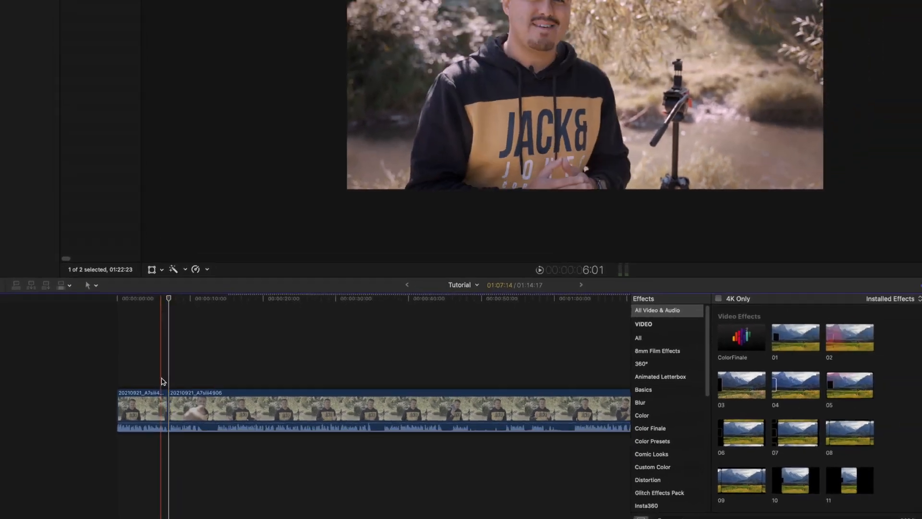
{"action": "key", "text": "alt+super+c"}
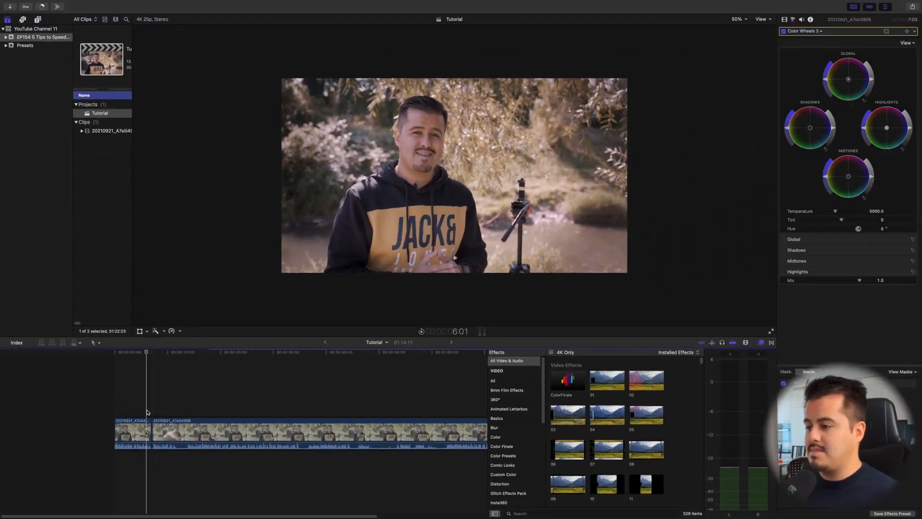
{"action": "key", "text": "space"}
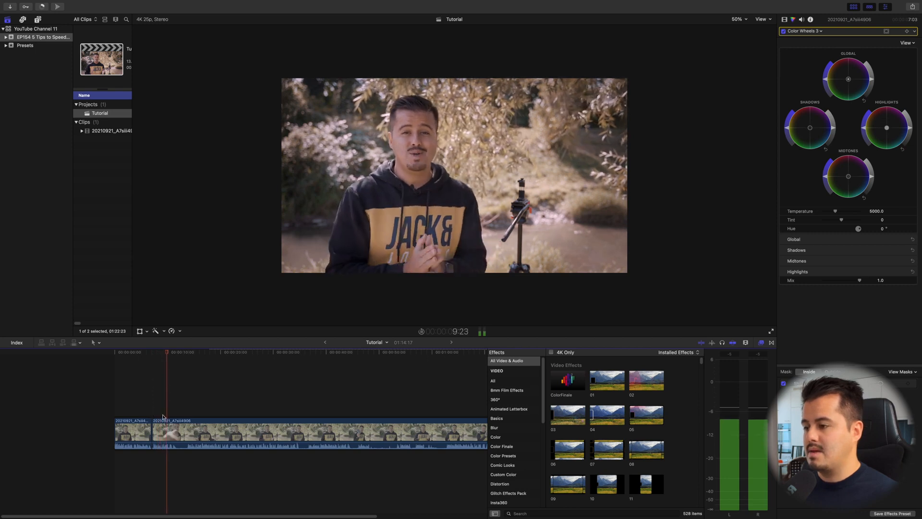
Step: Trim the start of the second clip further, to 13:17 on the timeline
{"action": "left_click", "coordinate": [169, 353]}
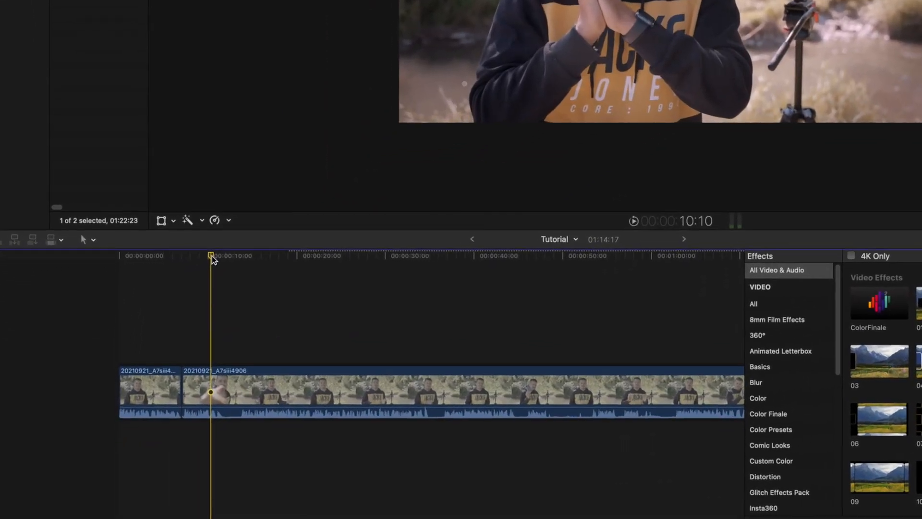
{"action": "left_click_drag", "start_coordinate": [170, 353], "coordinate": [186, 353]}
{"action": "left_click_drag", "start_coordinate": [244, 260], "coordinate": [245, 264]}
{"action": "left_click", "coordinate": [247, 372]}
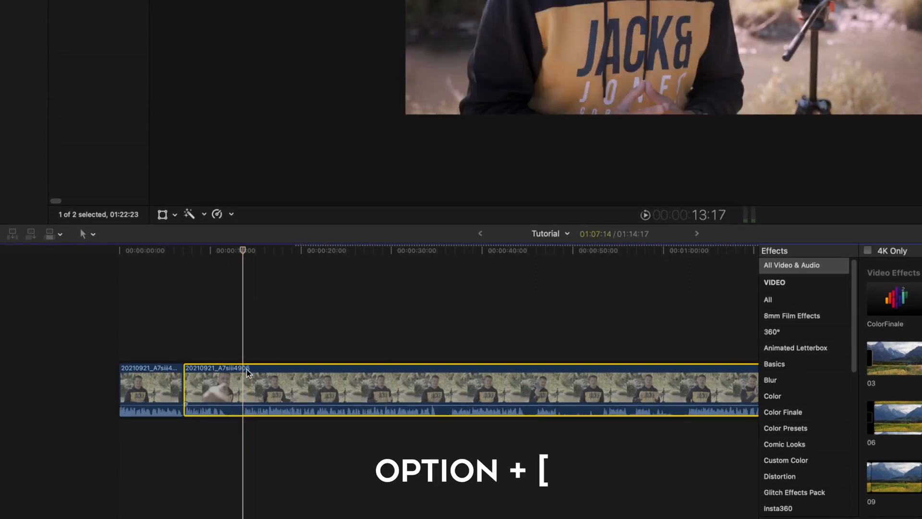
{"action": "key", "text": "alt+bracketleft"}
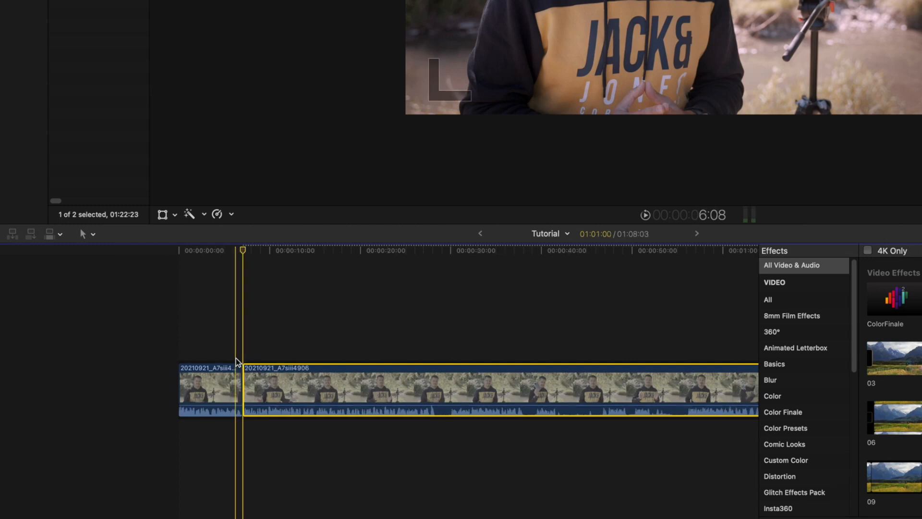
Step: Play back the trimmed cut from 3:11 and apply audio fades to both clips in the Tutorial timeline
{"action": "left_click_drag", "start_coordinate": [244, 256], "coordinate": [224, 260]}
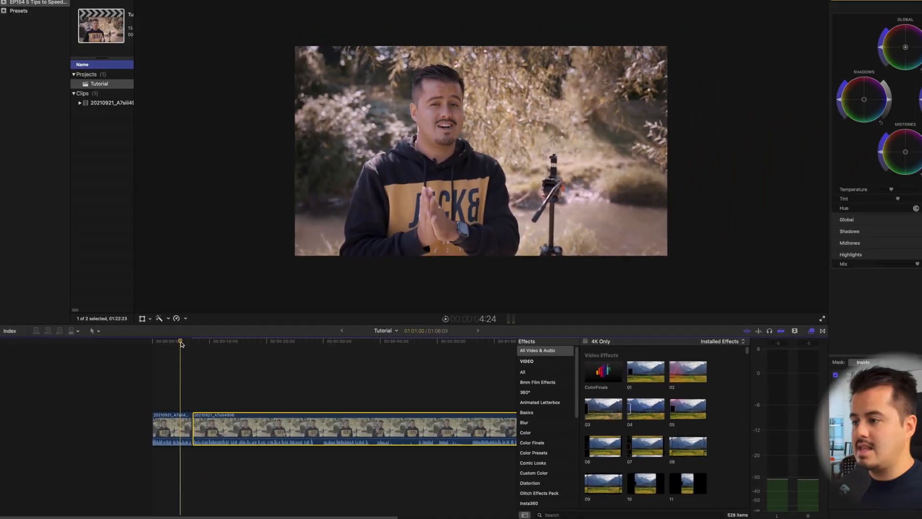
{"action": "left_click", "coordinate": [172, 402]}
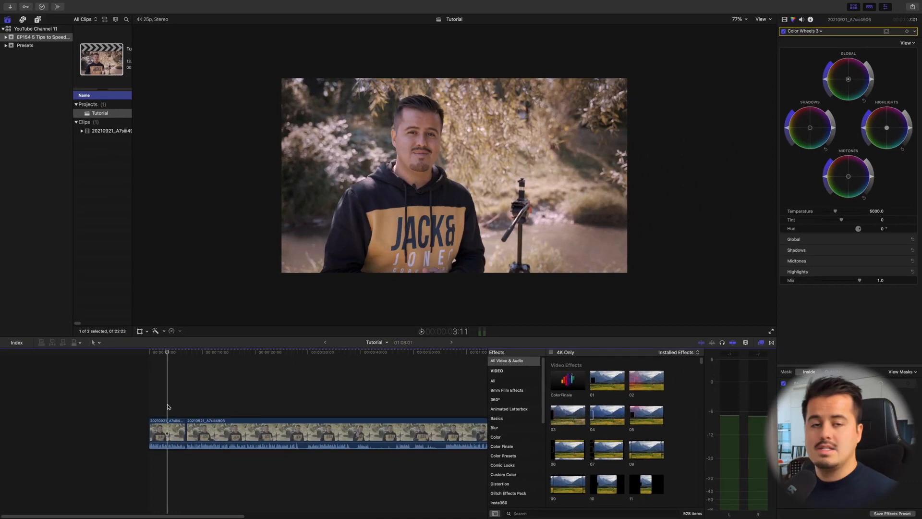
{"action": "key", "text": "space"}
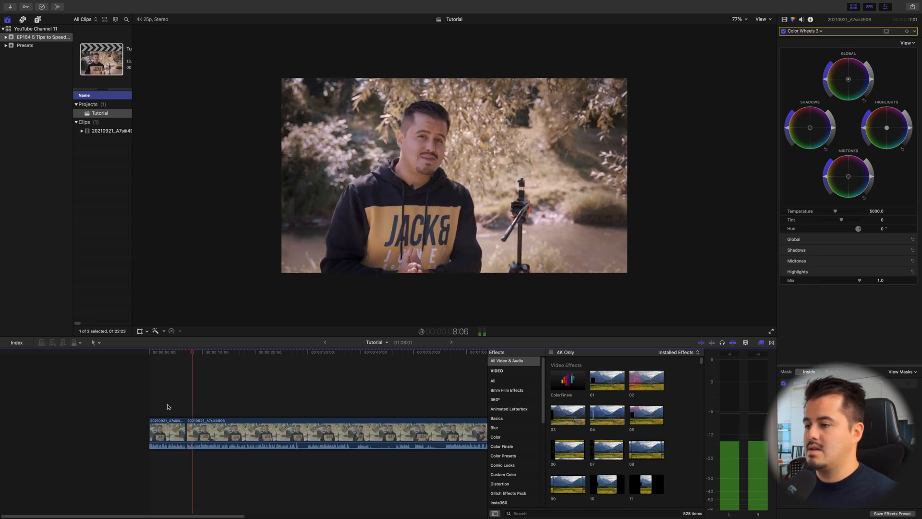
{"action": "key", "text": "space"}
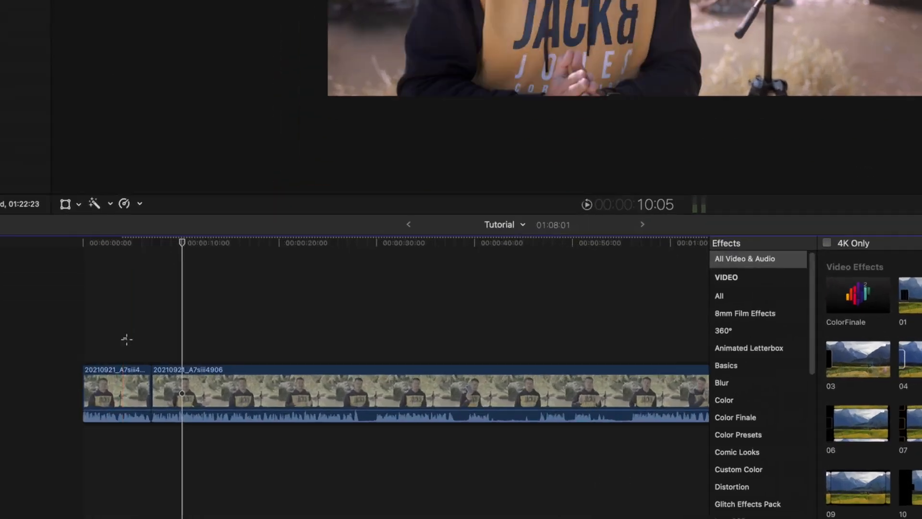
{"action": "left_click_drag", "start_coordinate": [127, 338], "coordinate": [189, 386]}
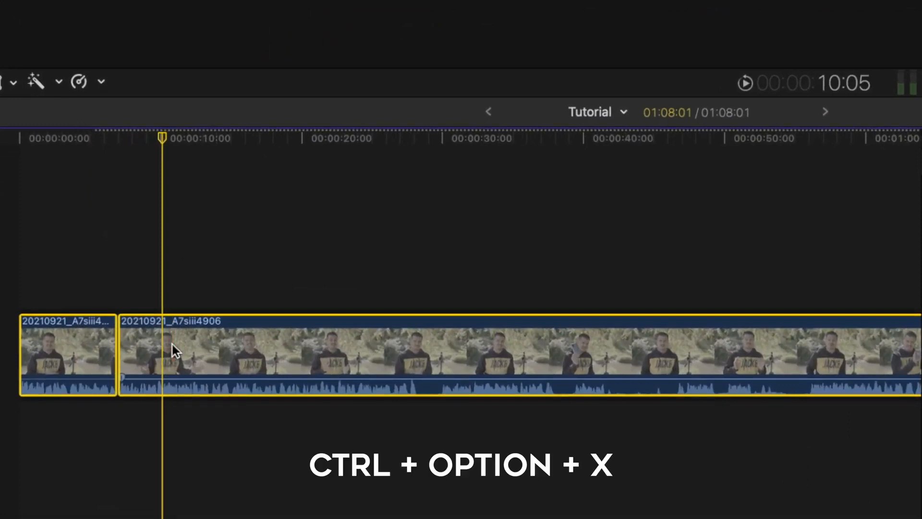
{"action": "left_click", "coordinate": [124, 277]}
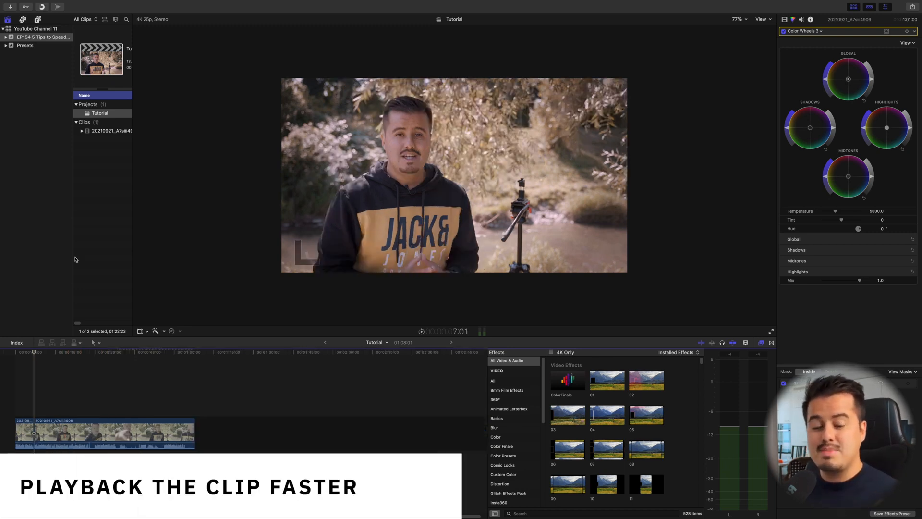
Step: Play the Tutorial timeline from its beginning at increased speed and stop shortly after the cut
{"action": "left_click_drag", "start_coordinate": [33, 352], "coordinate": [0, 360]}
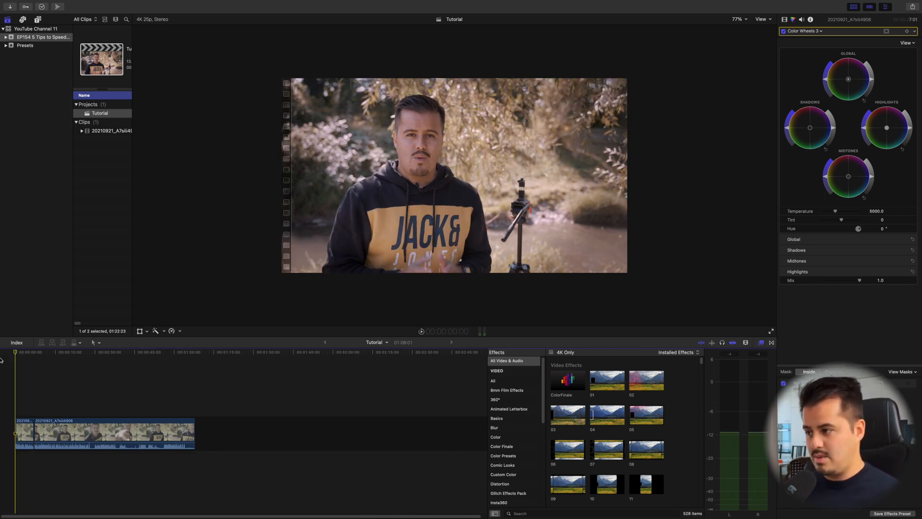
{"action": "key", "text": "l"}
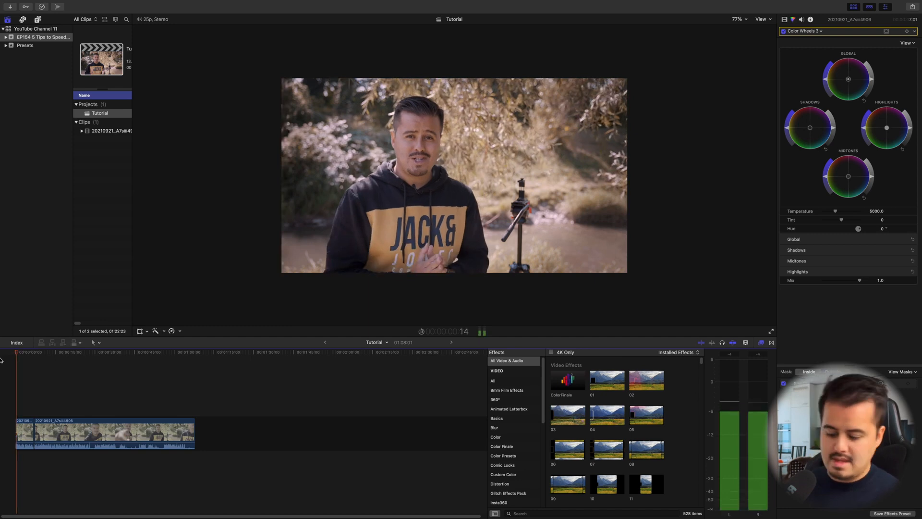
{"action": "key", "text": "l"}
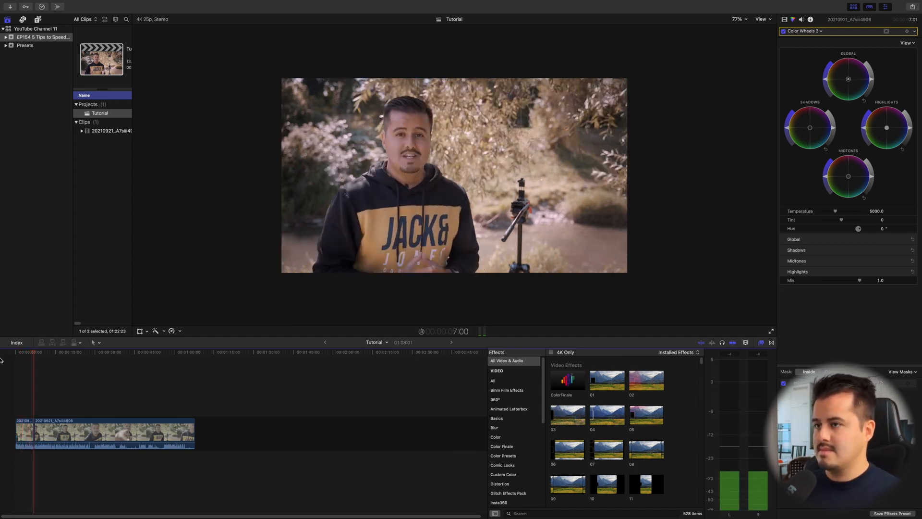
{"action": "key", "text": "k"}
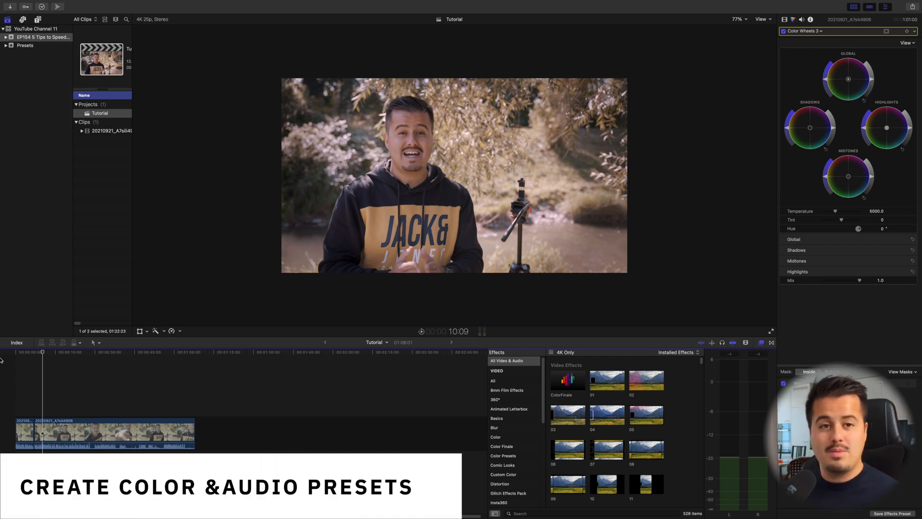
Step: Save the clip's color corrections, with ColorFinale included, as a Custom Color effects preset named "SLog3 Orange + Till Day"
{"action": "left_click", "coordinate": [110, 353]}
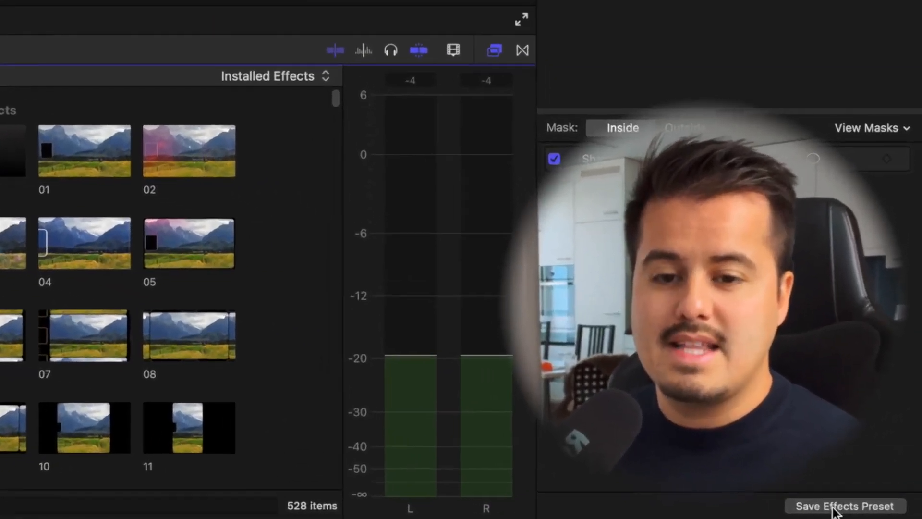
{"action": "left_click", "coordinate": [838, 509]}
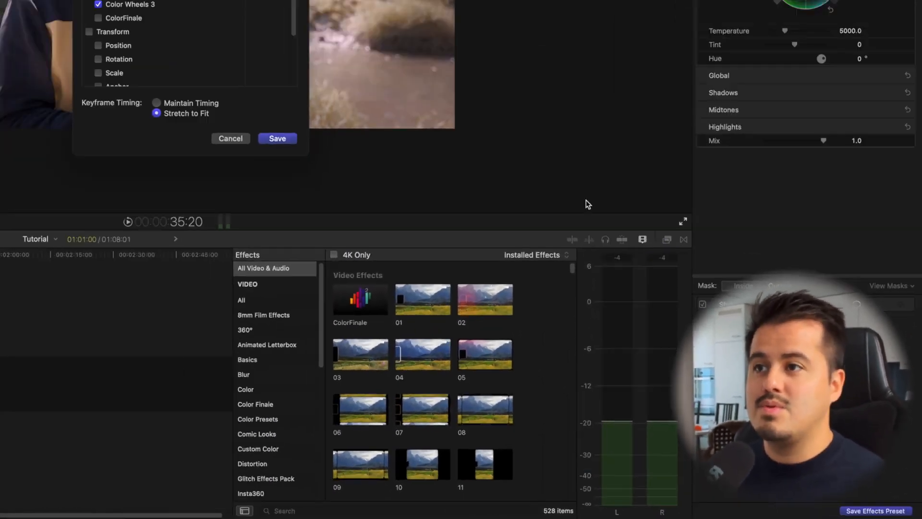
{"action": "scroll", "coordinate": [549, 212], "scroll_direction": "down", "scroll_amount": 5}
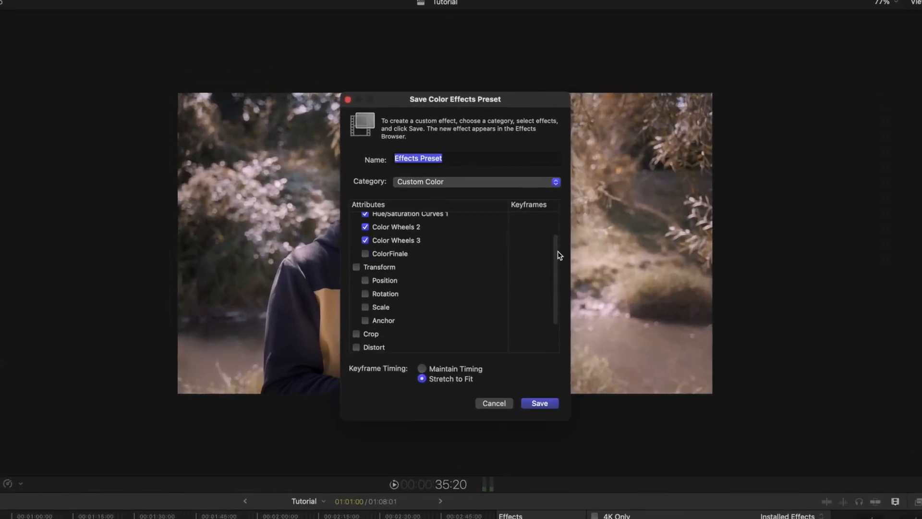
{"action": "scroll", "coordinate": [516, 283], "scroll_direction": "up", "scroll_amount": 5}
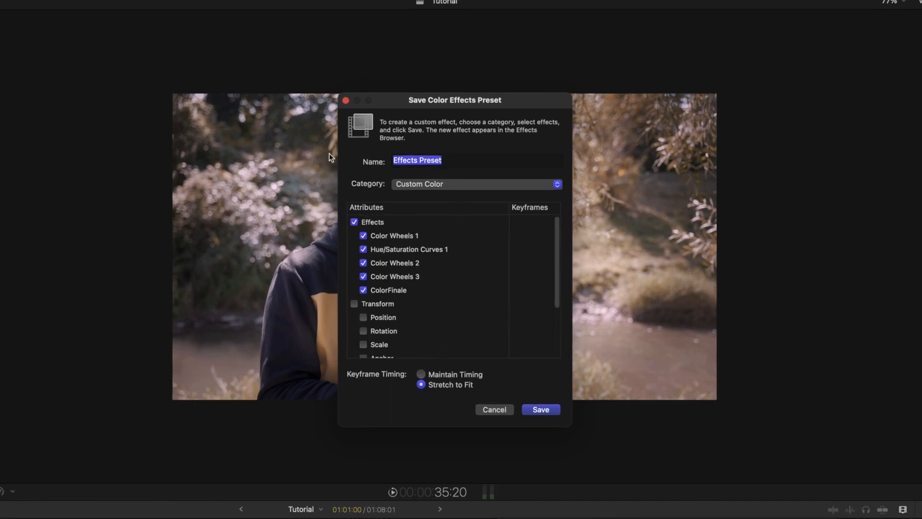
{"action": "type", "text": "SLog3 Orang"}
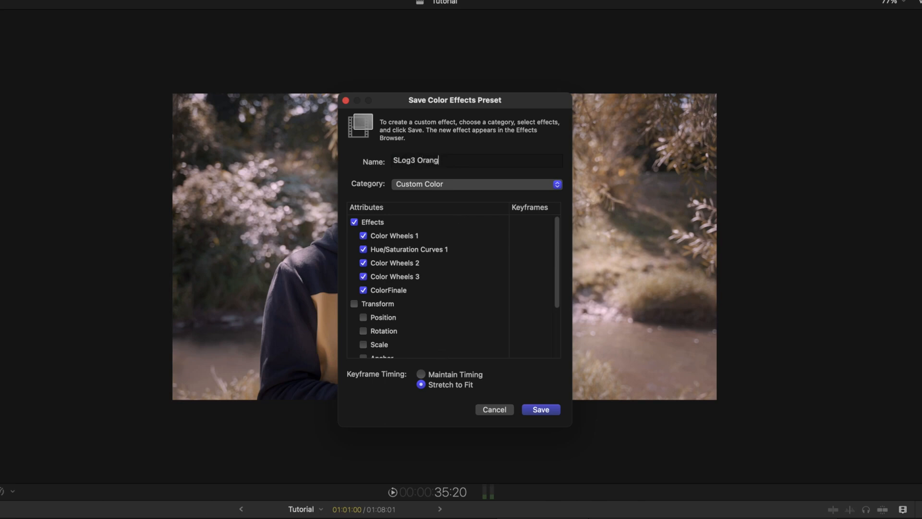
{"action": "type", "text": "e + Ti"}
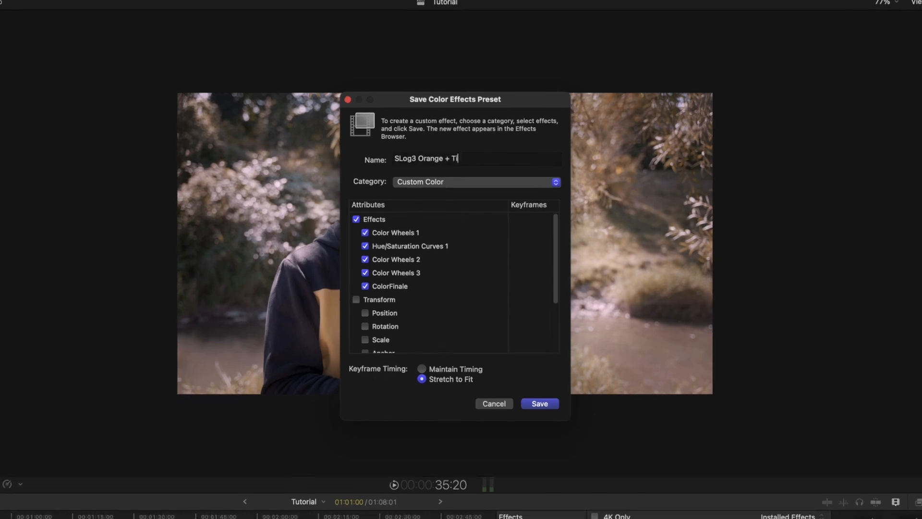
{"action": "type", "text": "ll Day"}
{"action": "key", "text": "Return"}
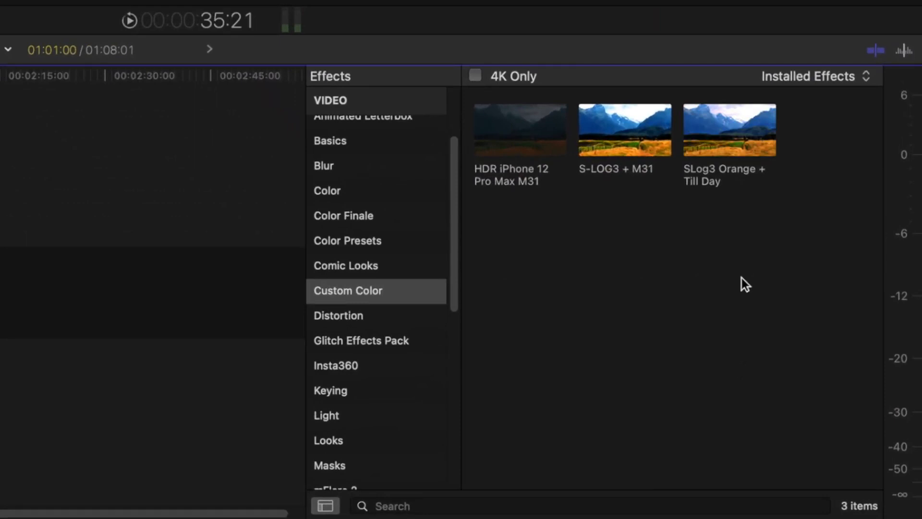
Step: Reveal the SLog3 Orange + Till Day preset file in Finder and bring up the options for that file
{"action": "right_click", "coordinate": [733, 133]}
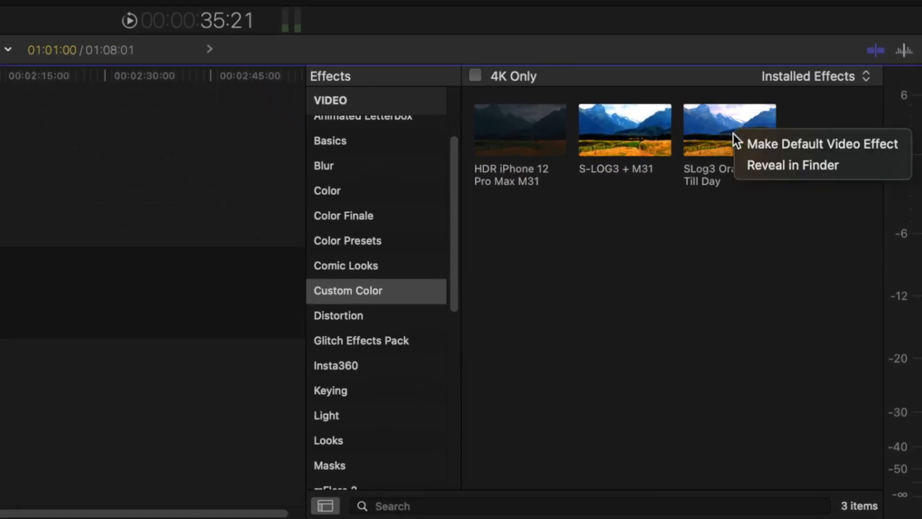
{"action": "left_click", "coordinate": [759, 165]}
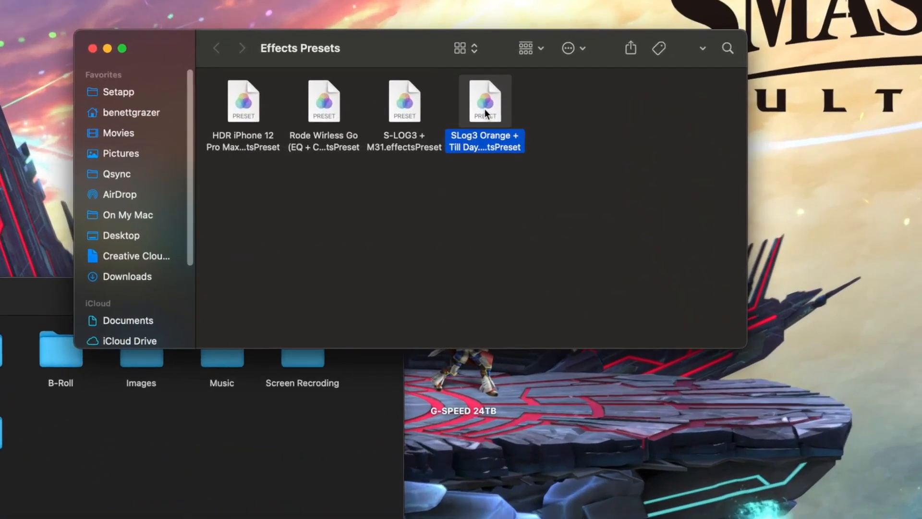
{"action": "right_click", "coordinate": [497, 139]}
{"action": "left_click", "coordinate": [525, 158]}
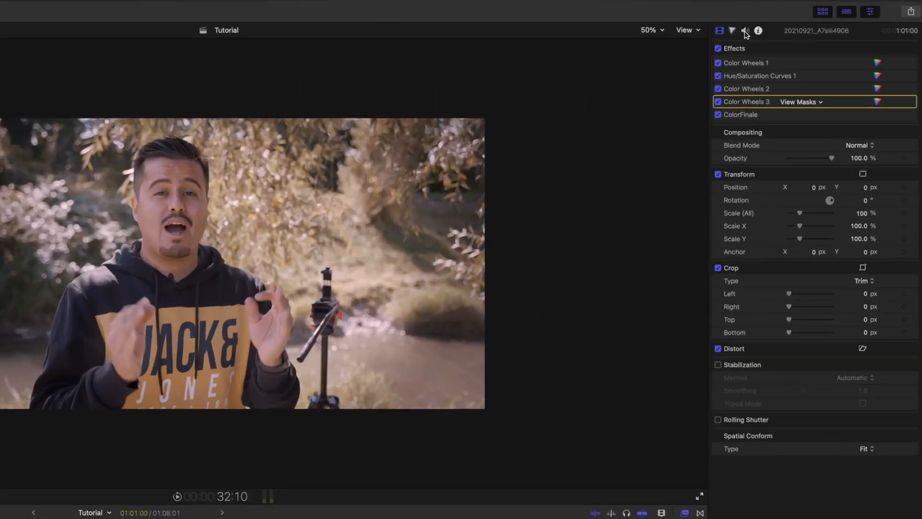
Step: Save the clip's Compressor, Limiter, Channel EQ and Volume settings as a Custom Audio preset named "RODE Wireless Go 2 + L + EQ + C"
{"action": "left_click", "coordinate": [801, 20]}
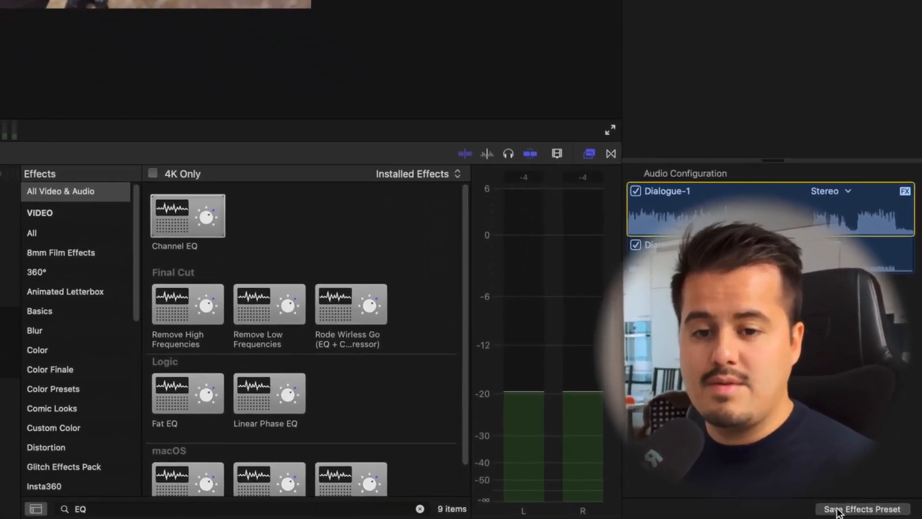
{"action": "left_click", "coordinate": [837, 510]}
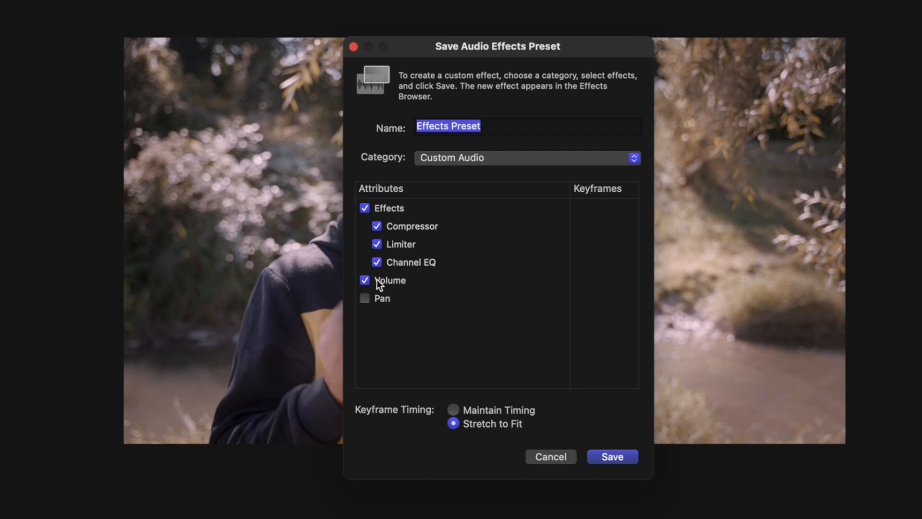
{"action": "type", "text": "RODE Wireless Go 2 + L + EQ + C"}
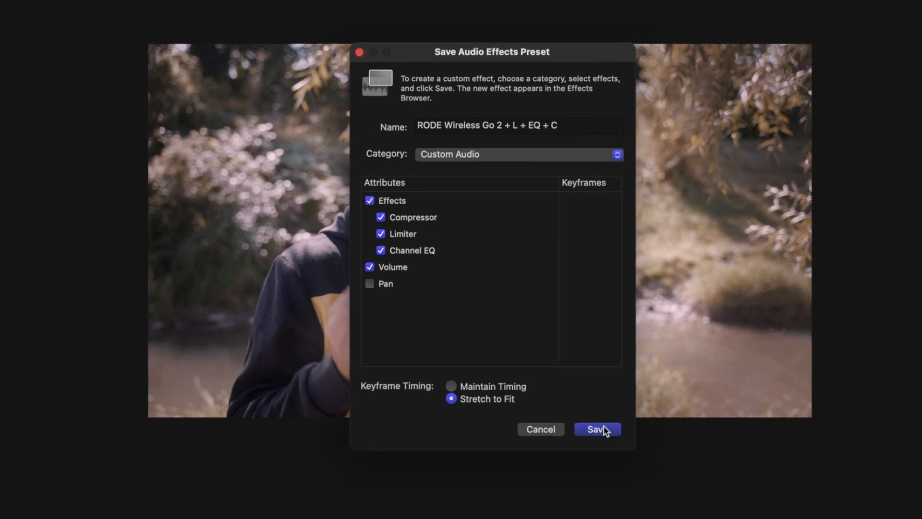
{"action": "left_click", "coordinate": [612, 456]}
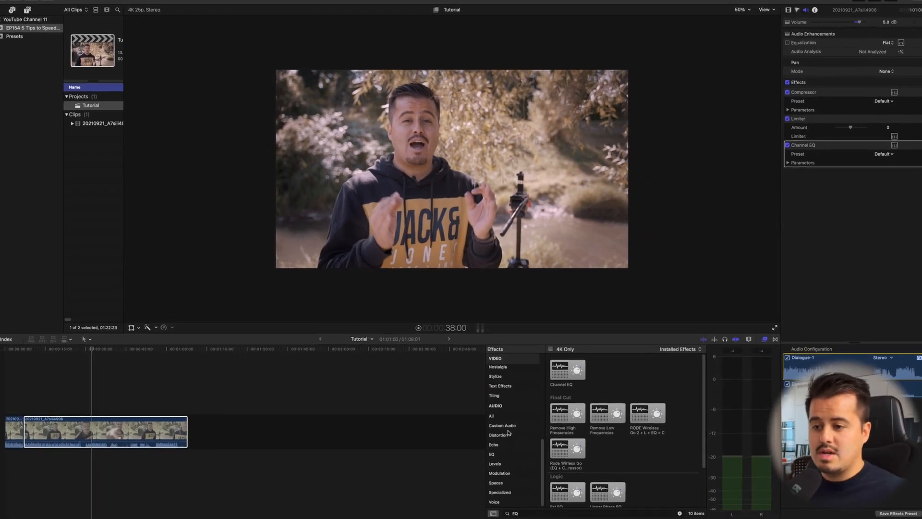
Step: Apply the custom audio preset RODE Wireless Go 2 + L + EQ + C to the second clip in the timeline
{"action": "left_click", "coordinate": [507, 427]}
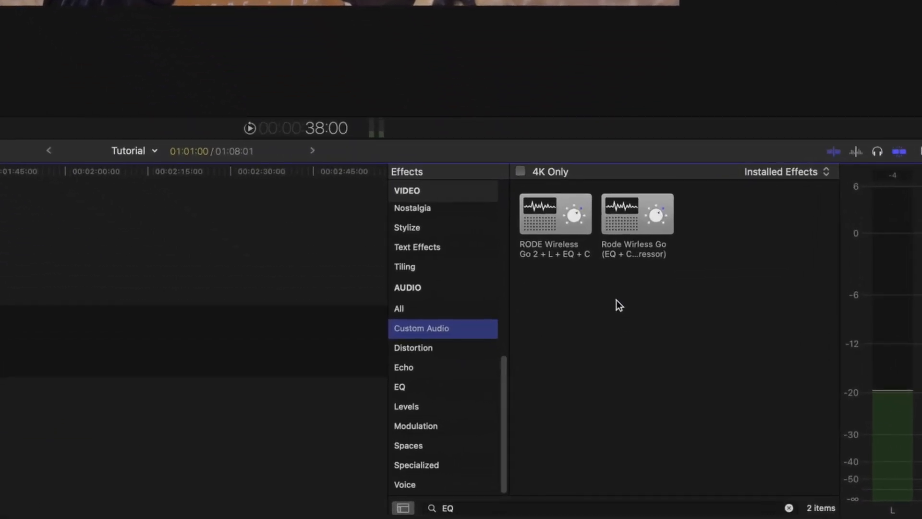
{"action": "left_click", "coordinate": [556, 215]}
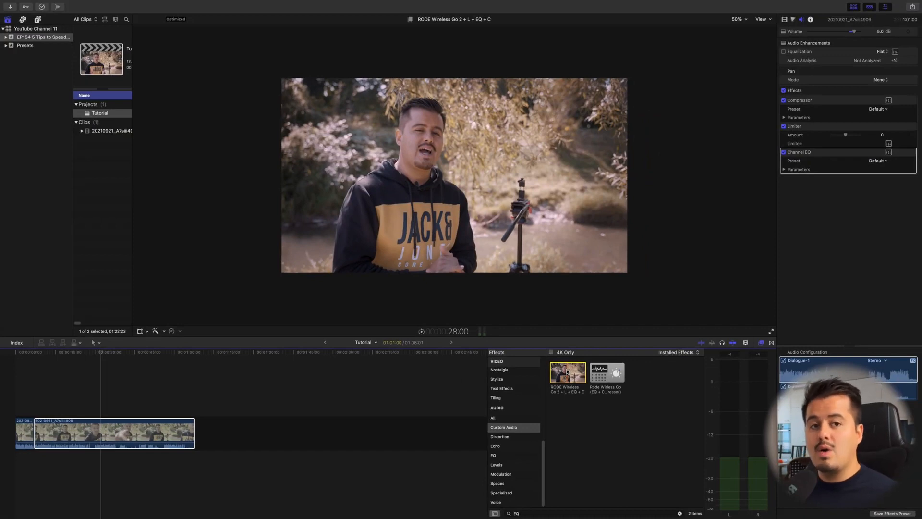
{"action": "left_click_drag", "start_coordinate": [567, 371], "coordinate": [178, 423]}
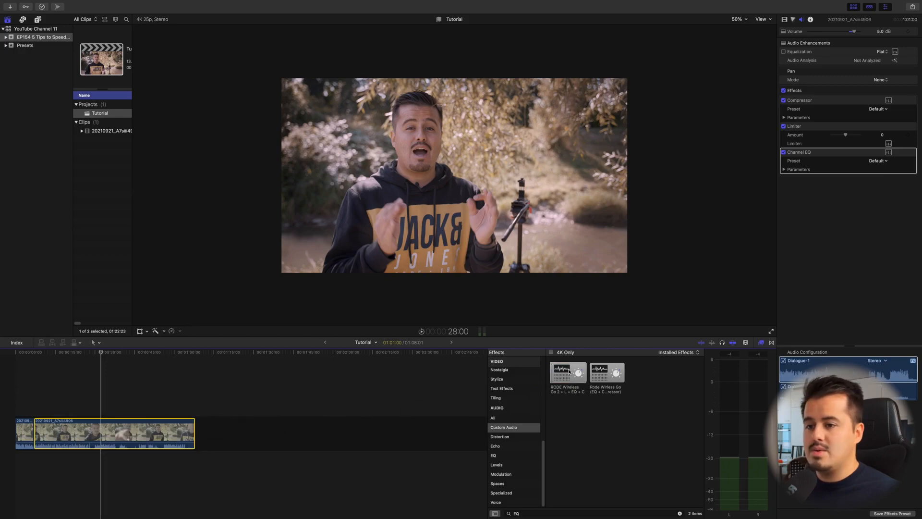